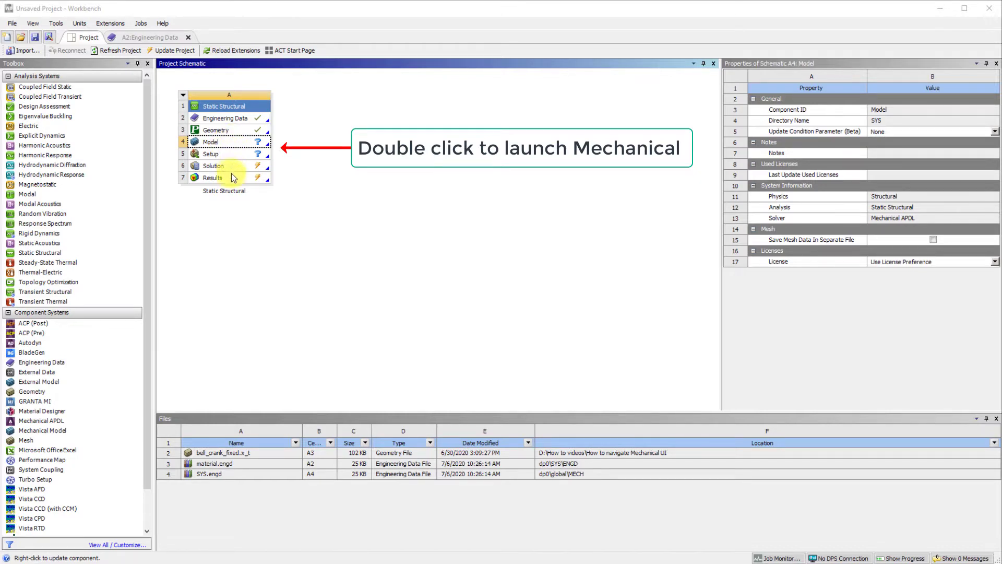
Step: Launch Mechanical on the bell crank model from the Static Structural Model cell
double_click(232, 140)
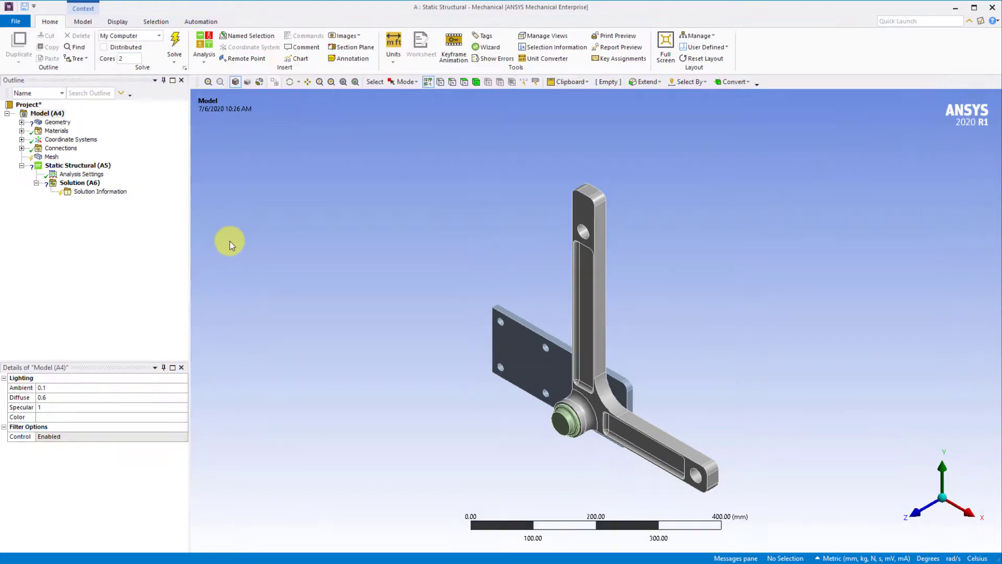
Step: Dock Details across the bottom, toggle the Graphics Toolbar and Outline, then reset the layout
left_click(108, 365)
left_click_drag(108, 366, 496, 536)
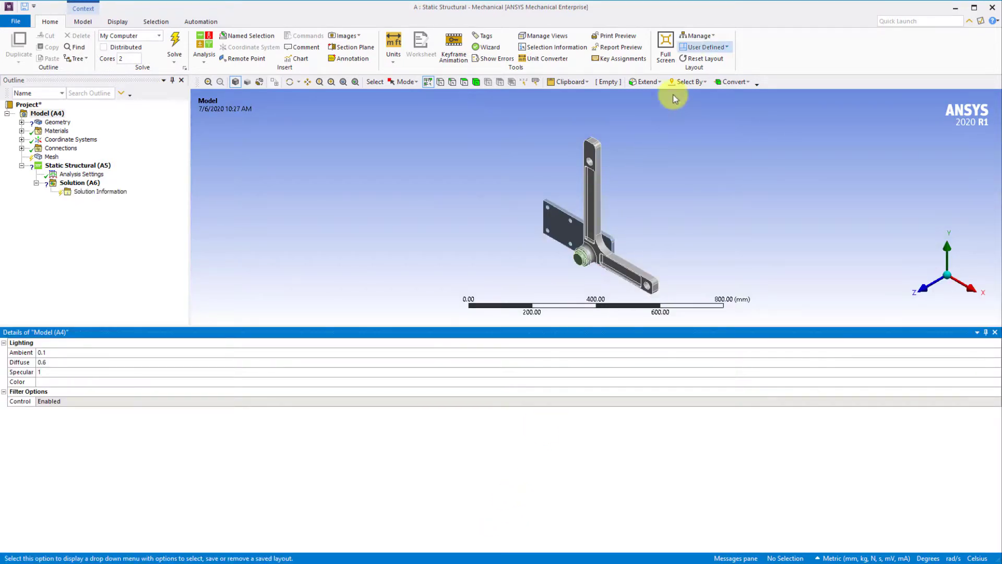
left_click(695, 37)
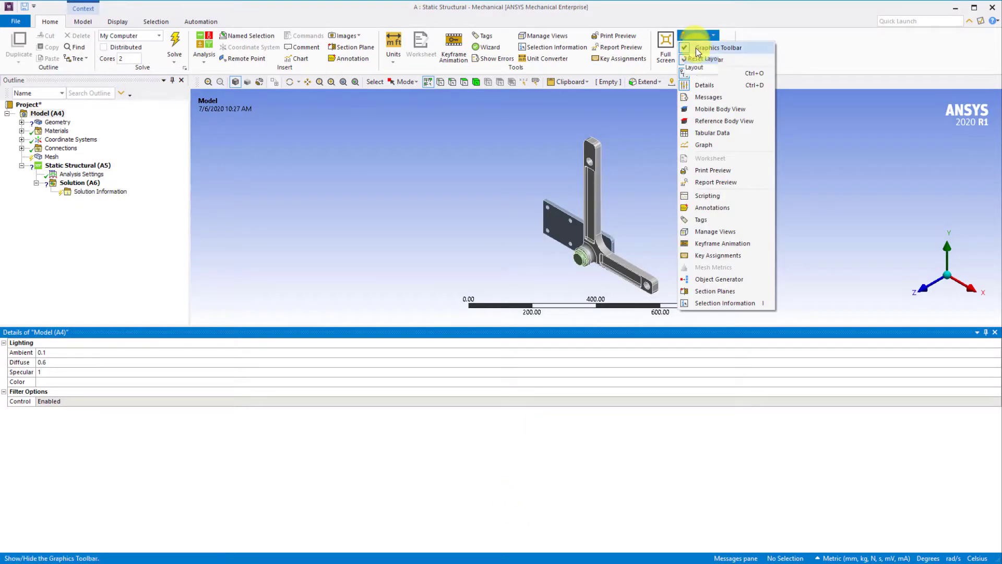
left_click(697, 46)
left_click(696, 37)
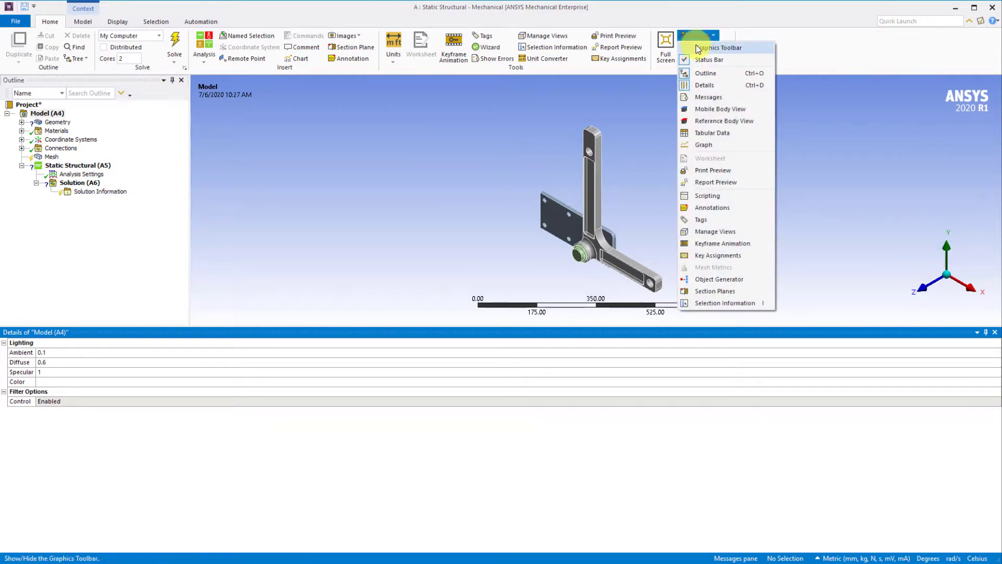
left_click(697, 46)
left_click(698, 36)
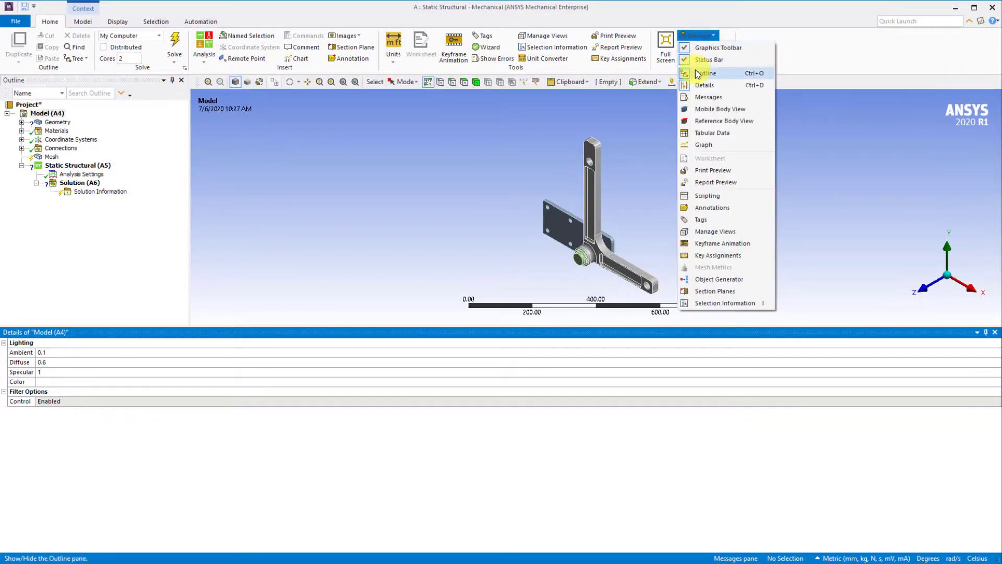
left_click(699, 69)
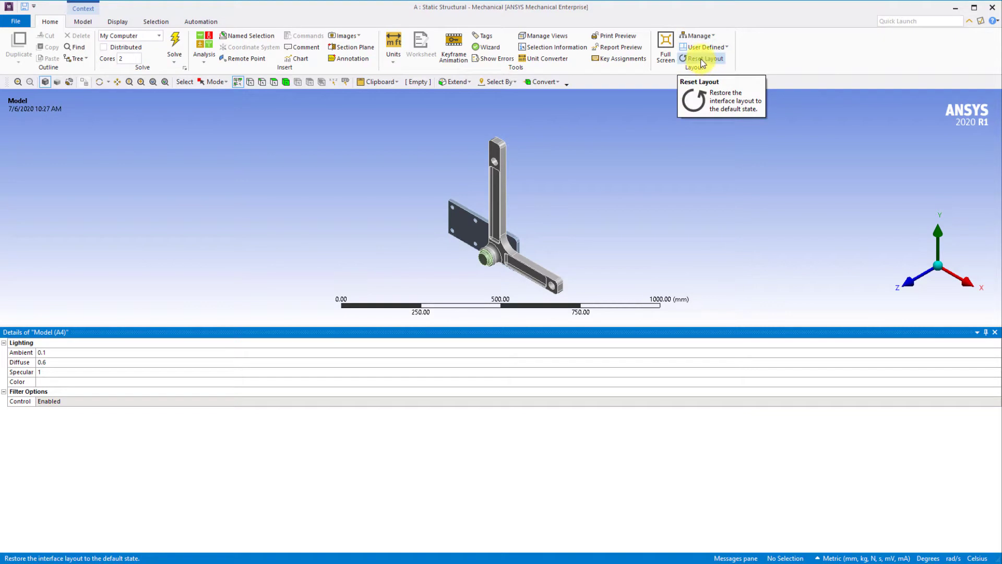
left_click(702, 60)
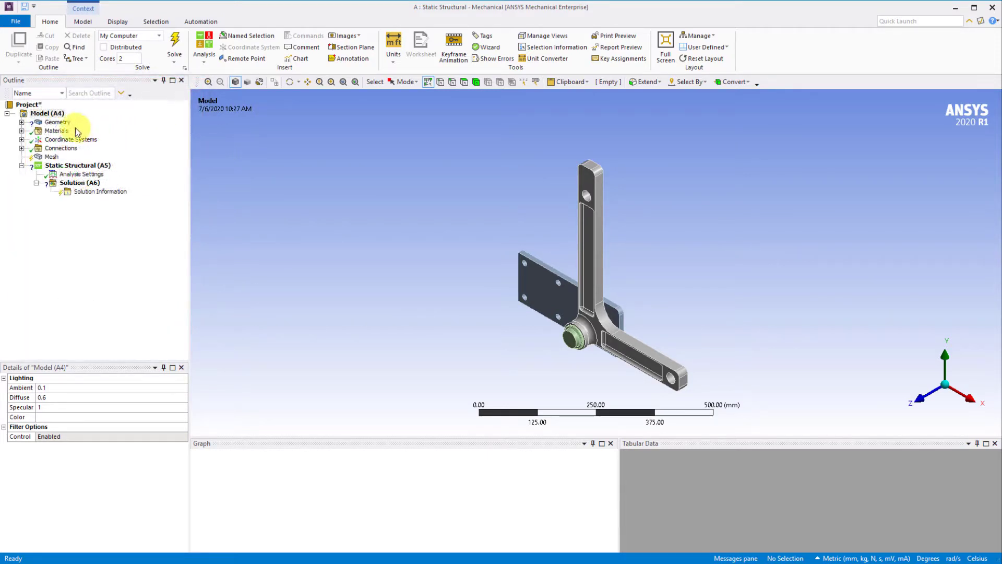
Step: Inspect the Mesh and Geometry context menus, finishing with Geometry selected
left_click(59, 122)
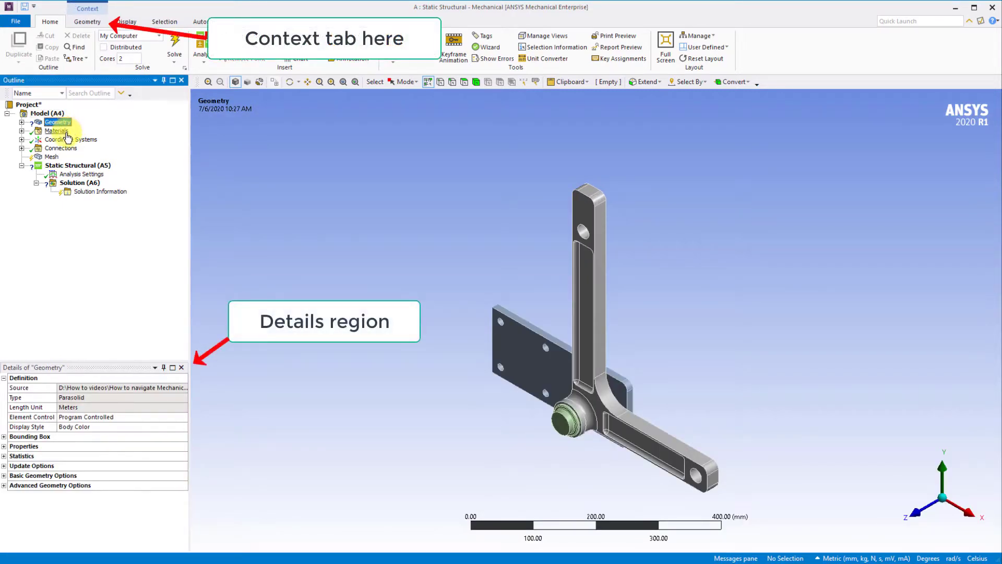
left_click(54, 157)
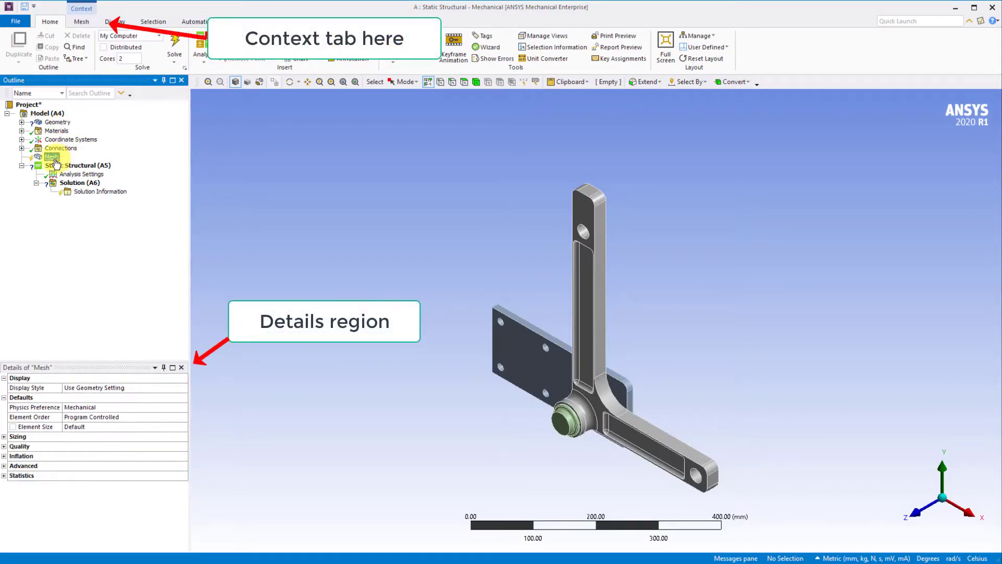
right_click(56, 159)
left_click(57, 124)
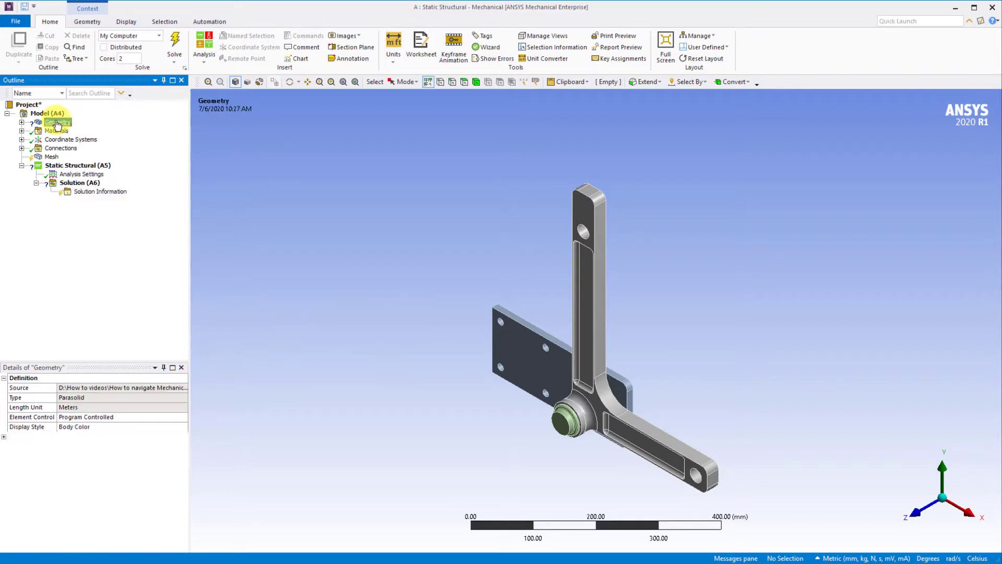
right_click(58, 125)
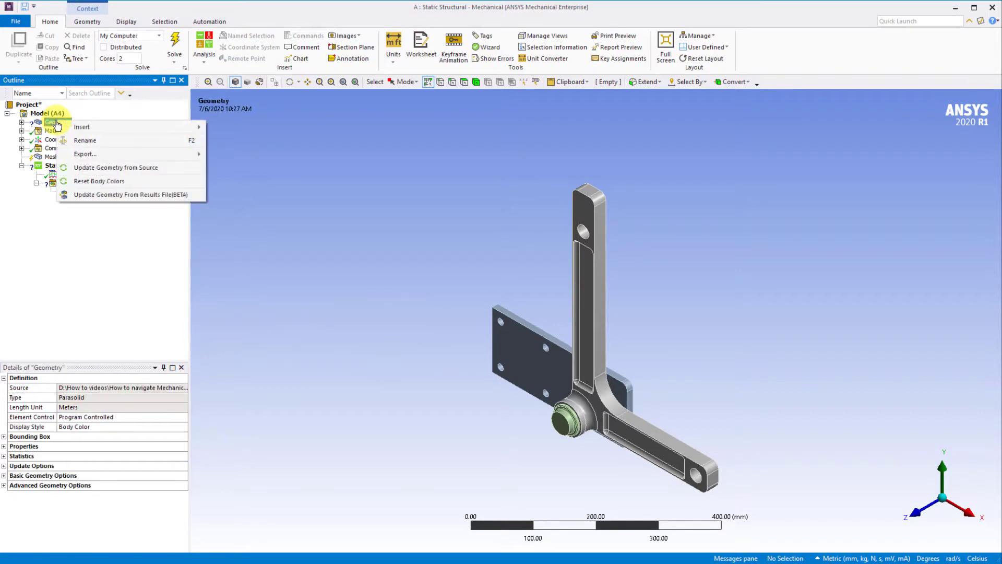
left_click(83, 109)
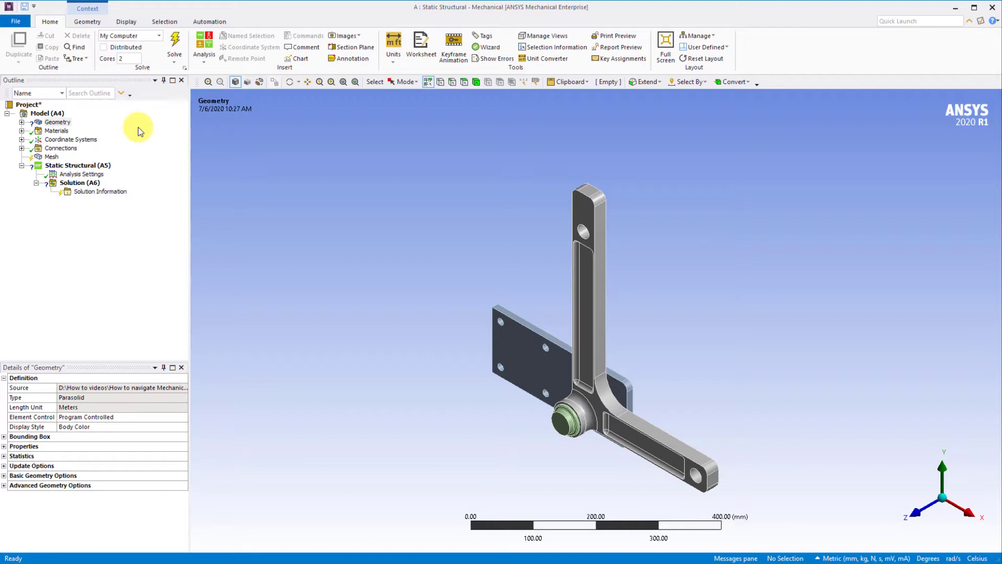
Step: Expand Geometry to list its four components and select Component1;Bell Crank
left_click(21, 122)
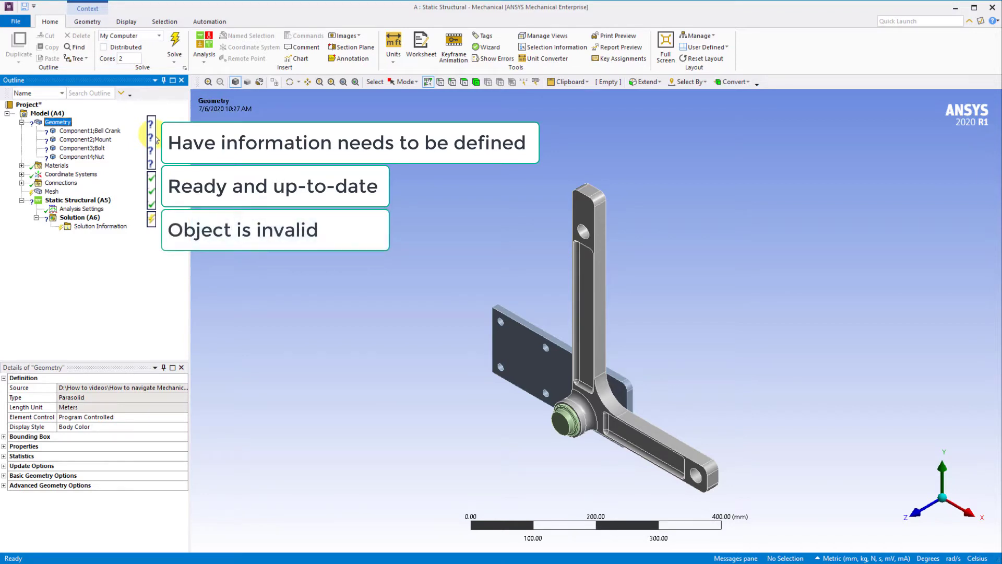
left_click(103, 131)
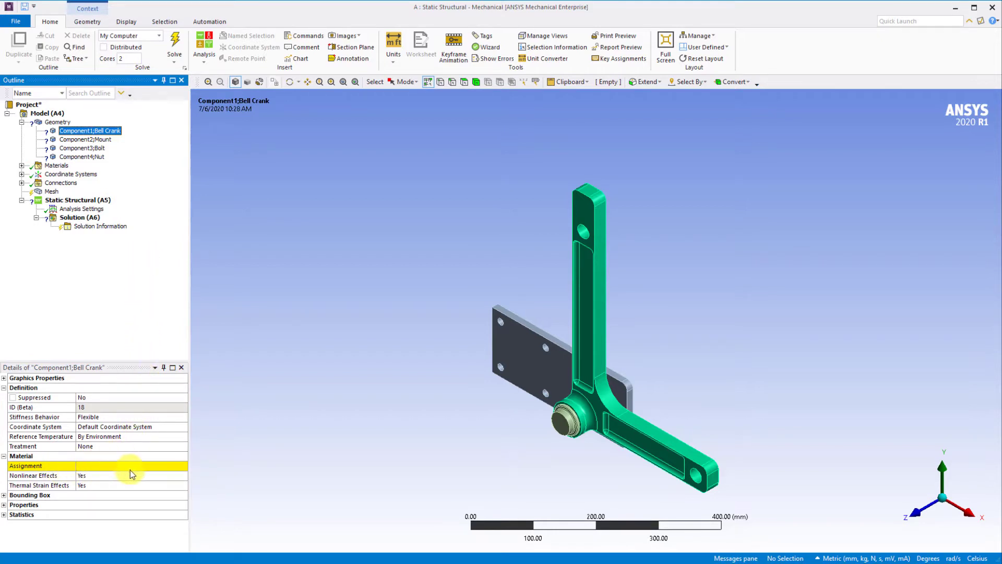
Step: Assign Aluminum Alloy as the Bell Crank's material
left_click(185, 466)
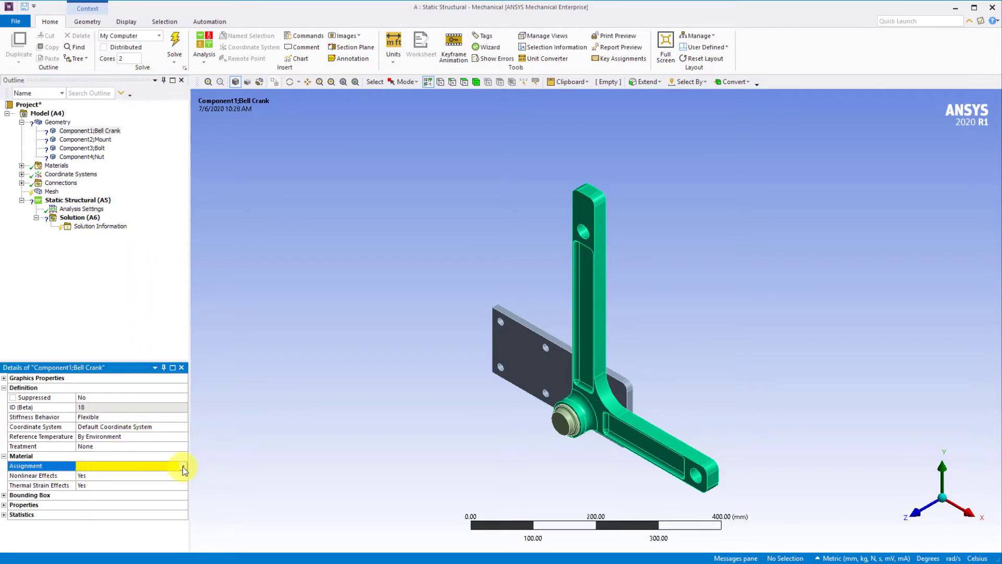
left_click(184, 467)
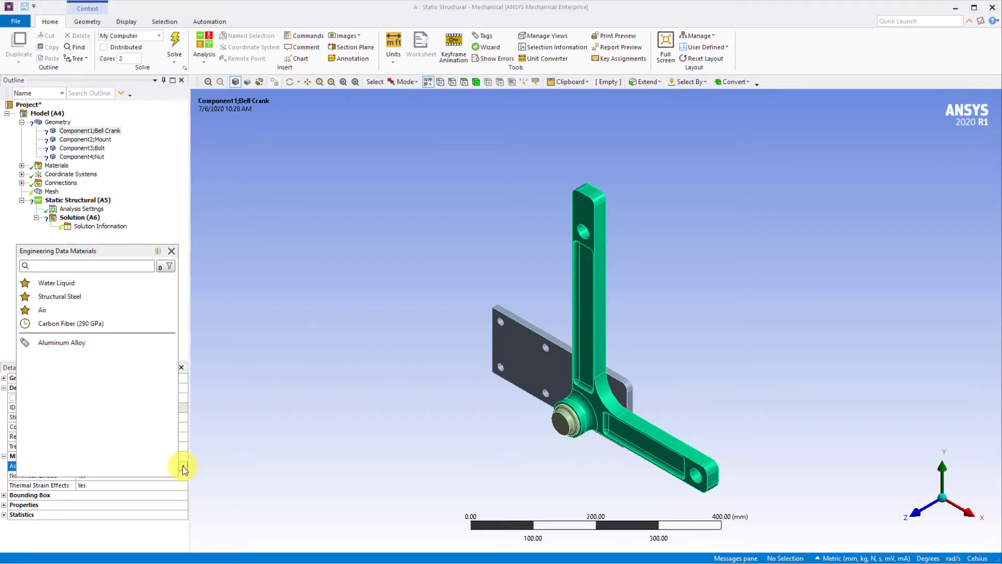
left_click(57, 344)
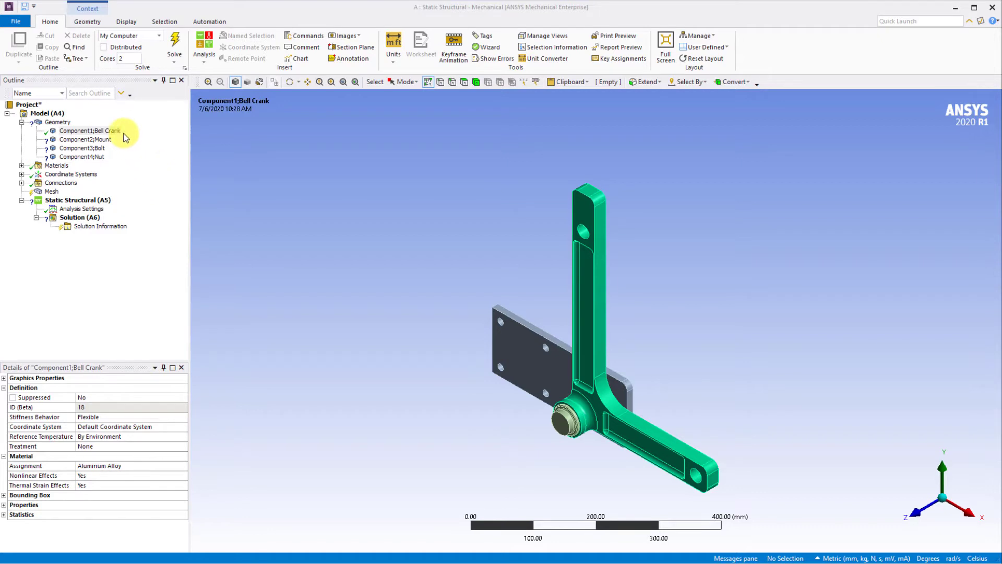
Step: Select Mount, Bolt and Nut together and assign them Aluminum Alloy
left_click(105, 140)
left_click(99, 157, "shift")
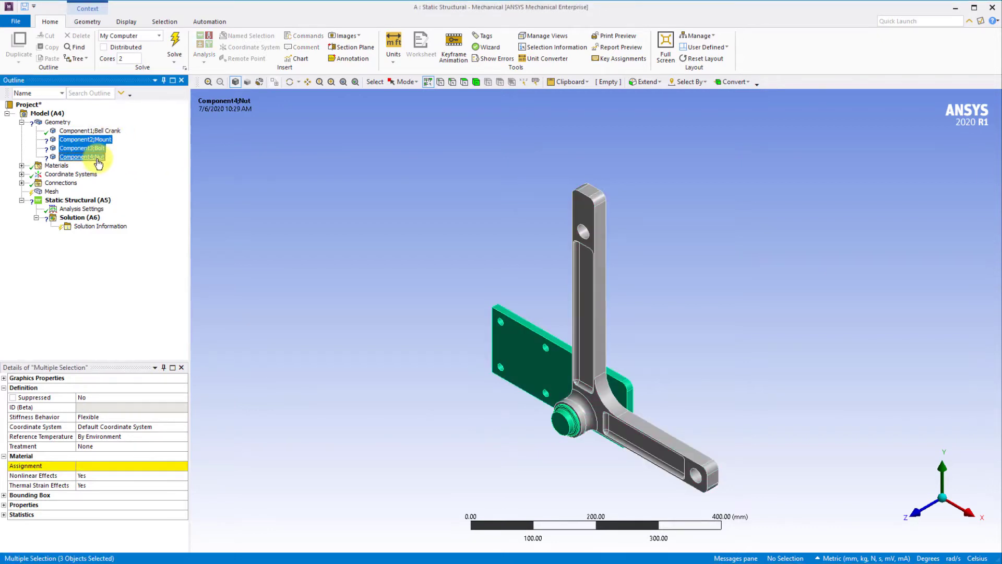
left_click(184, 466)
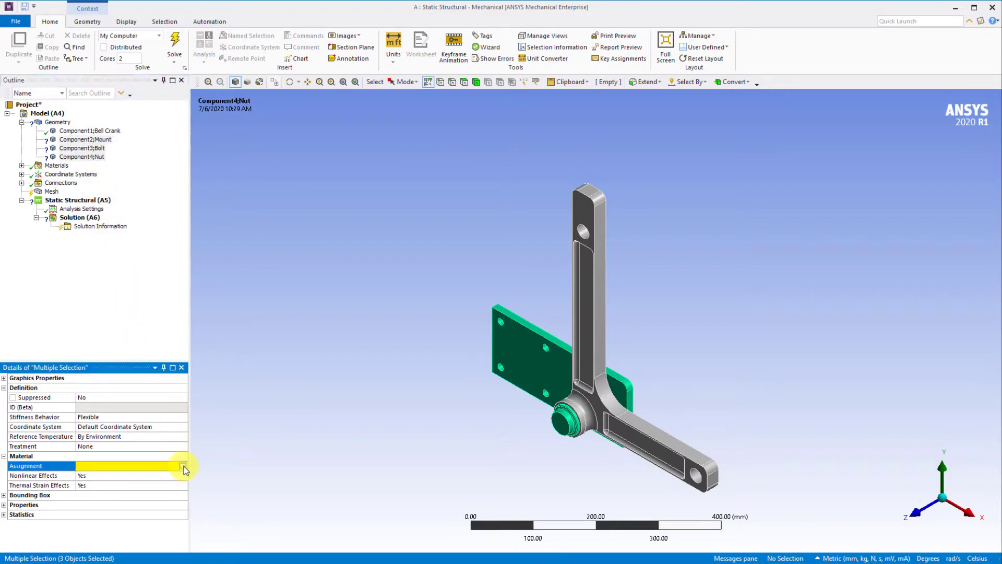
left_click(183, 466)
left_click(87, 343)
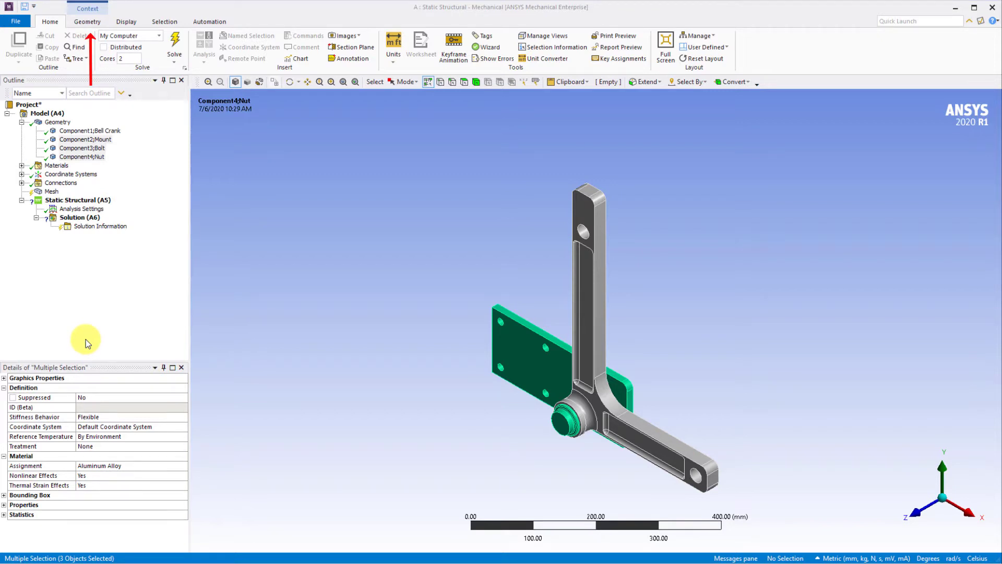
left_click(87, 21)
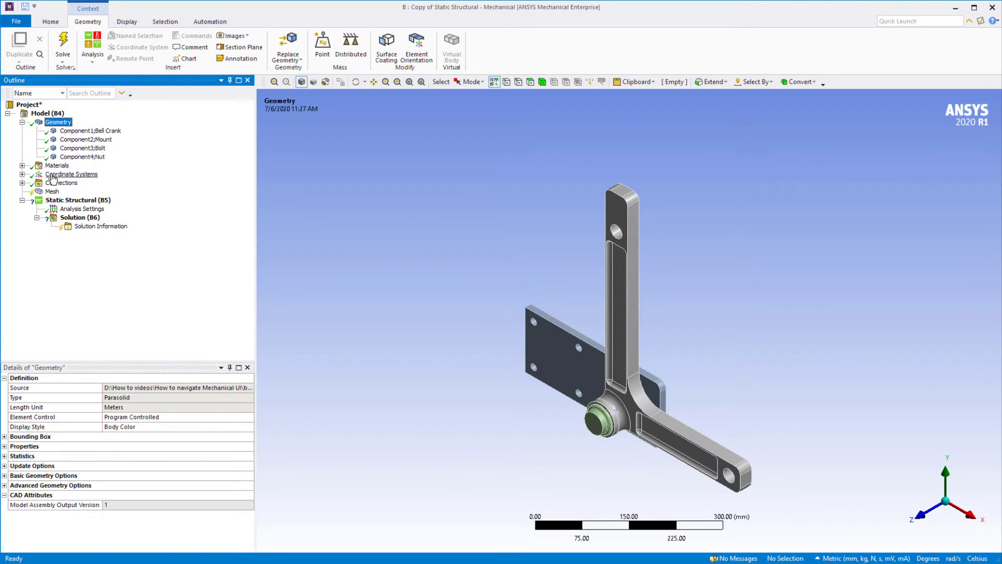
left_click(55, 165)
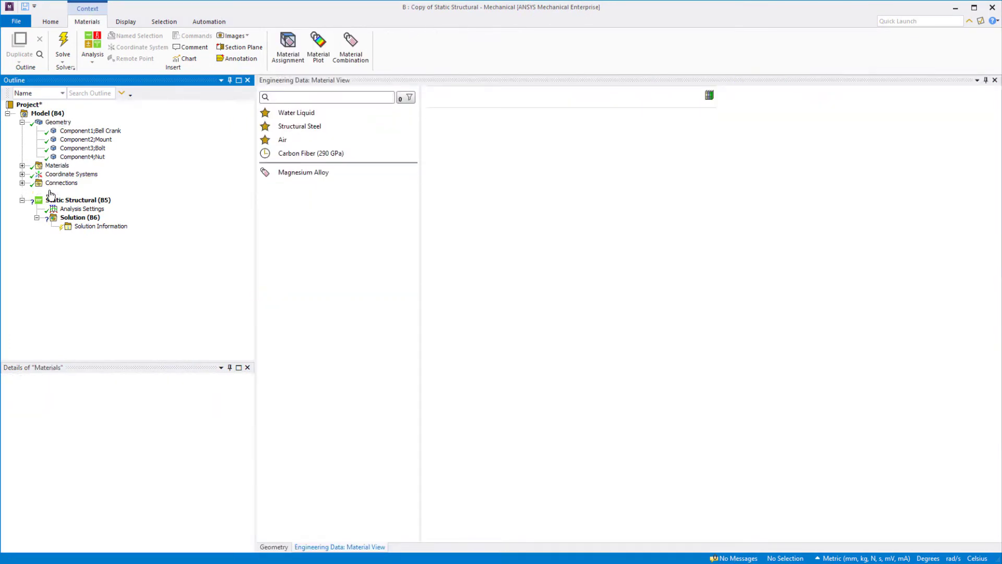
left_click(52, 191)
left_click(68, 200)
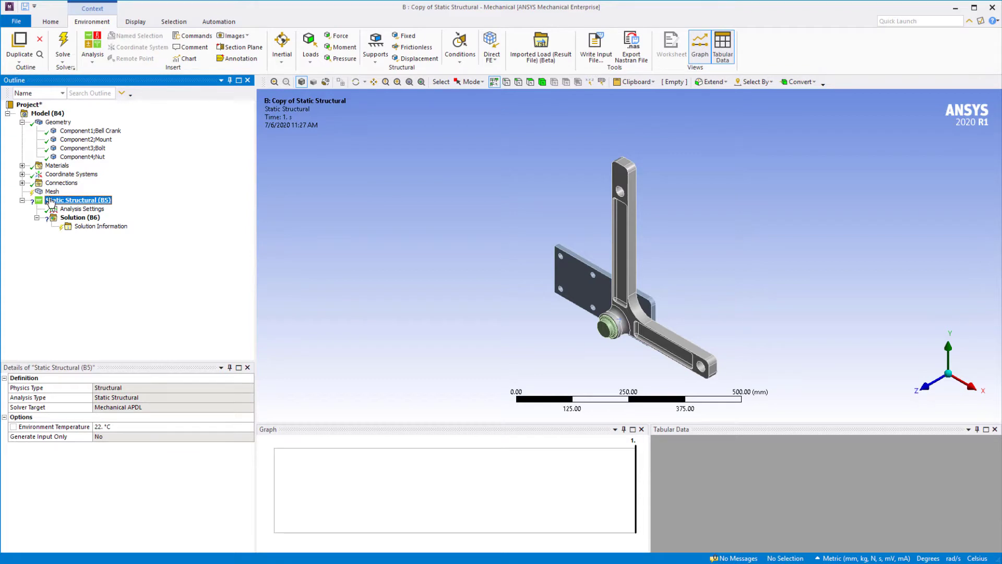
left_click(52, 122)
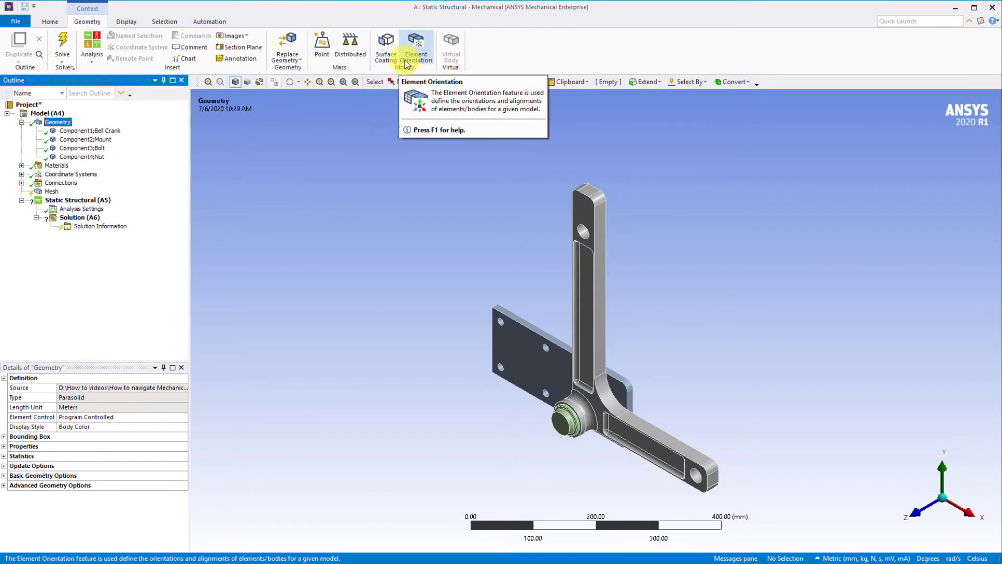
Step: Look through the Geometry item's context menu, then close it
right_click(62, 125)
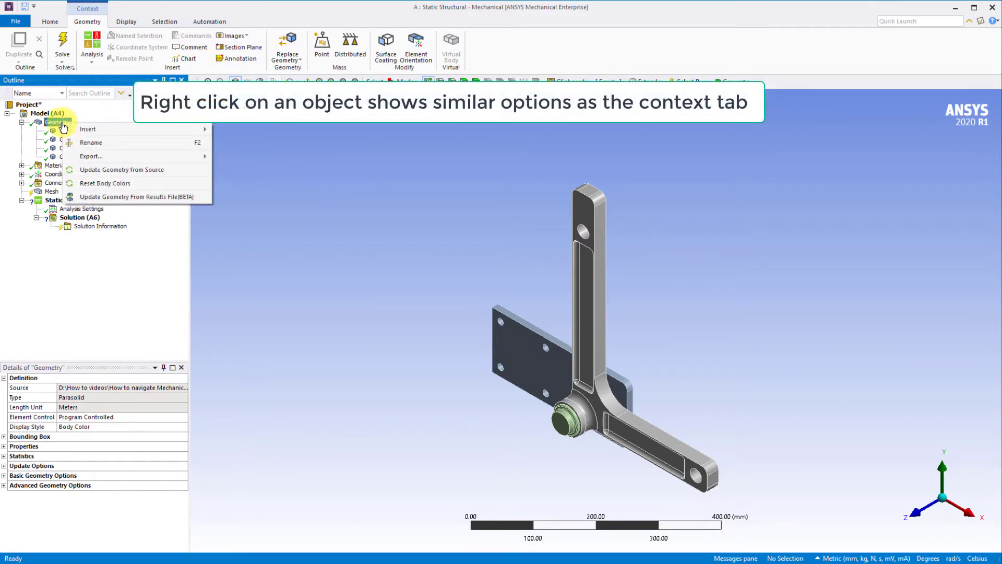
mouse_move(148, 129)
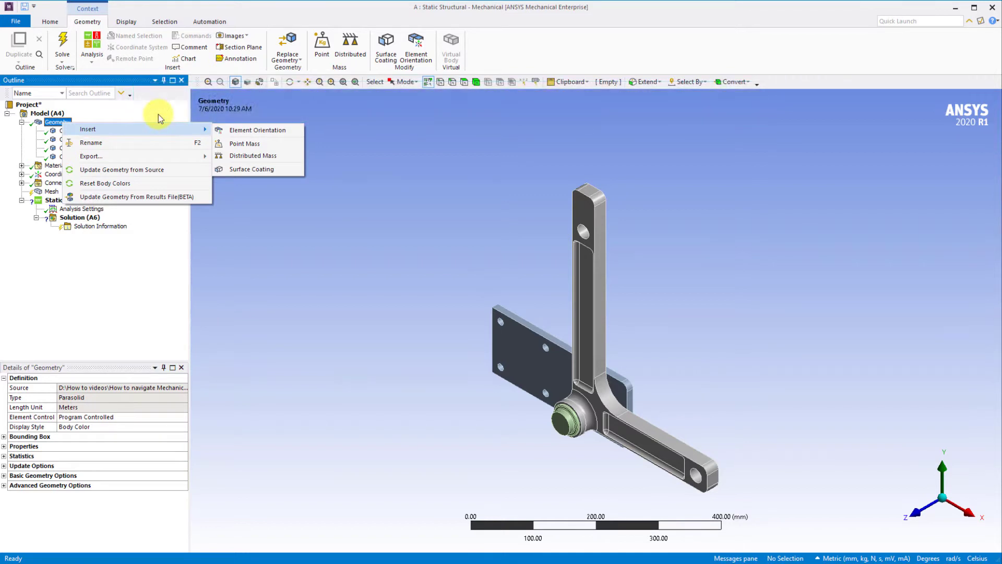
left_click(158, 114)
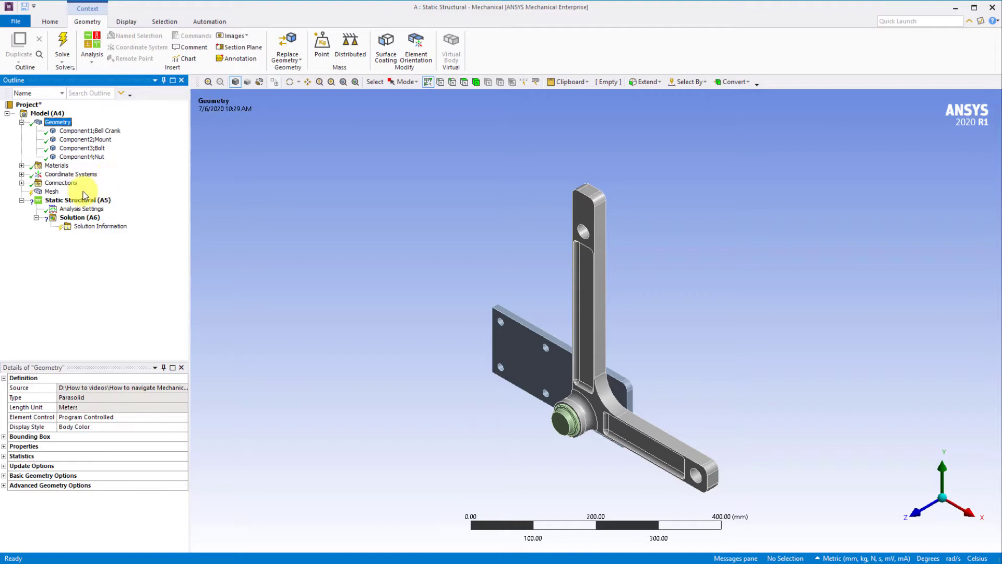
Step: Check the Mesh context menu, then expand Materials in the Outline
right_click(52, 193)
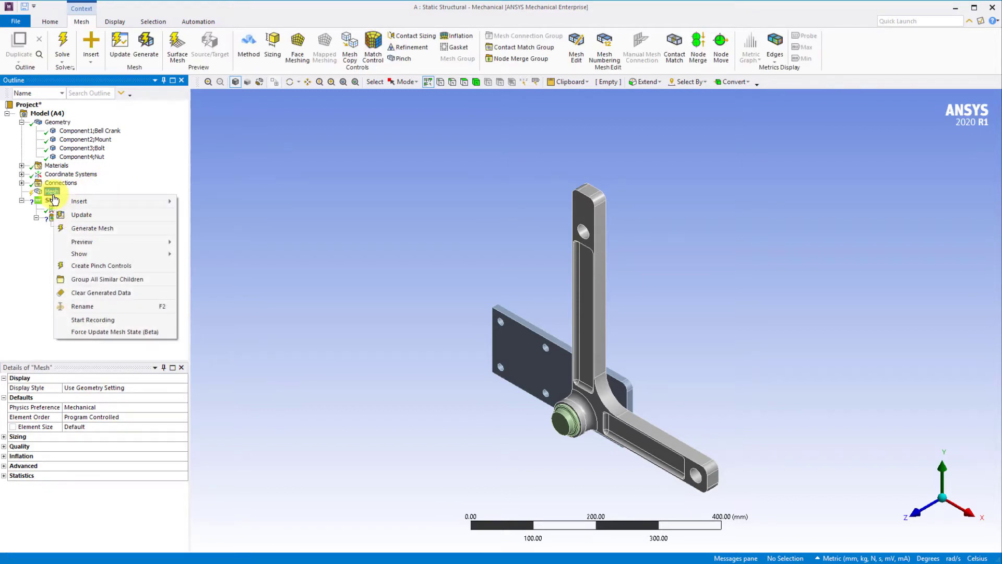
left_click(128, 180)
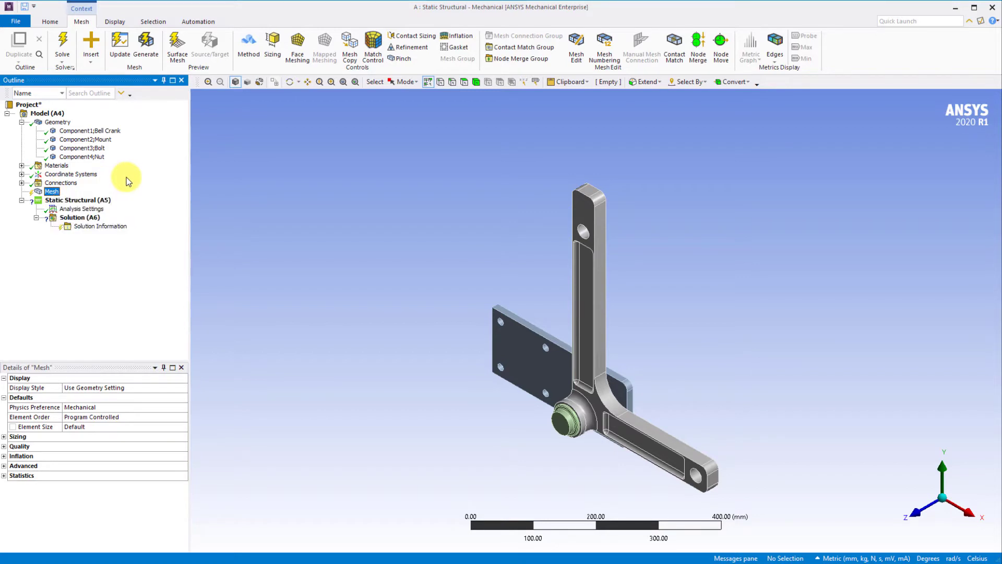
left_click(21, 165)
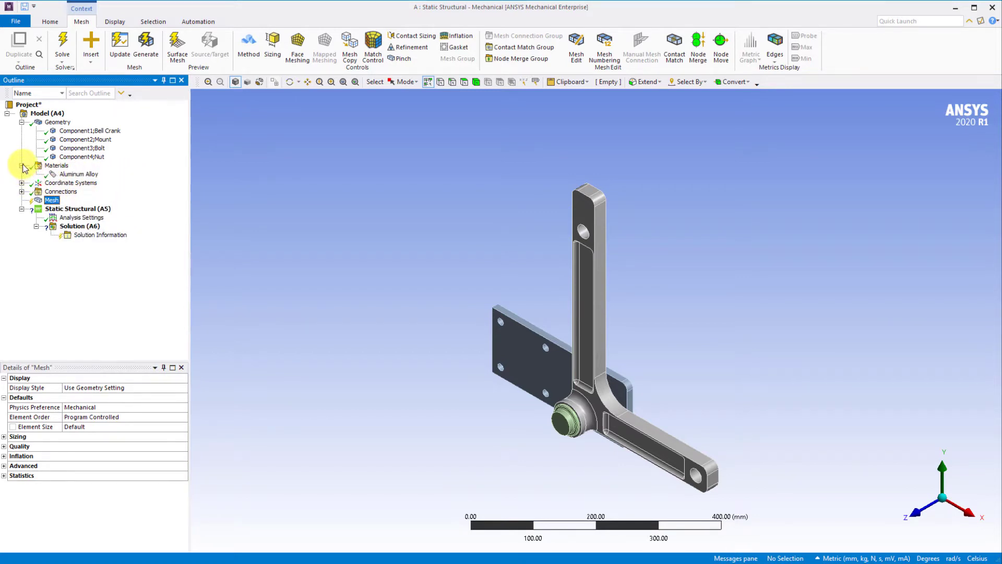
Step: Open the Aluminum Alloy material view, scroll its properties, and view the enlarged S-N curve
left_click(74, 175)
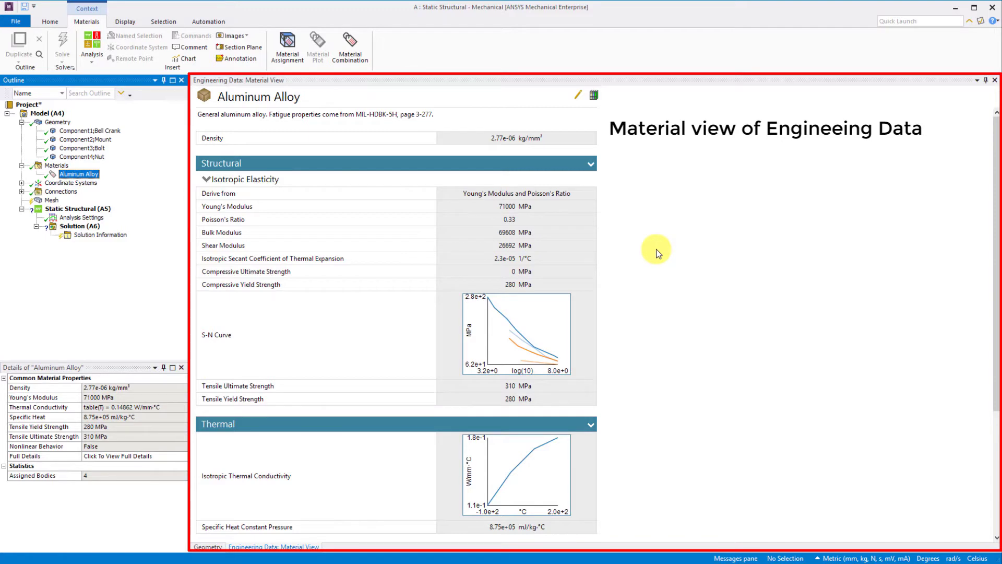
scroll(656, 249, "down", 1)
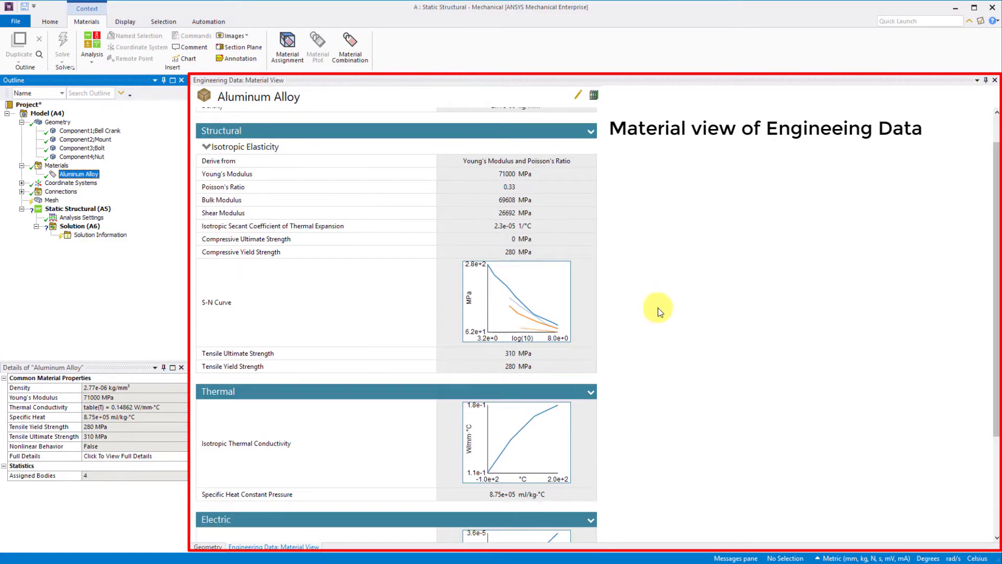
scroll(647, 355, "down", 4)
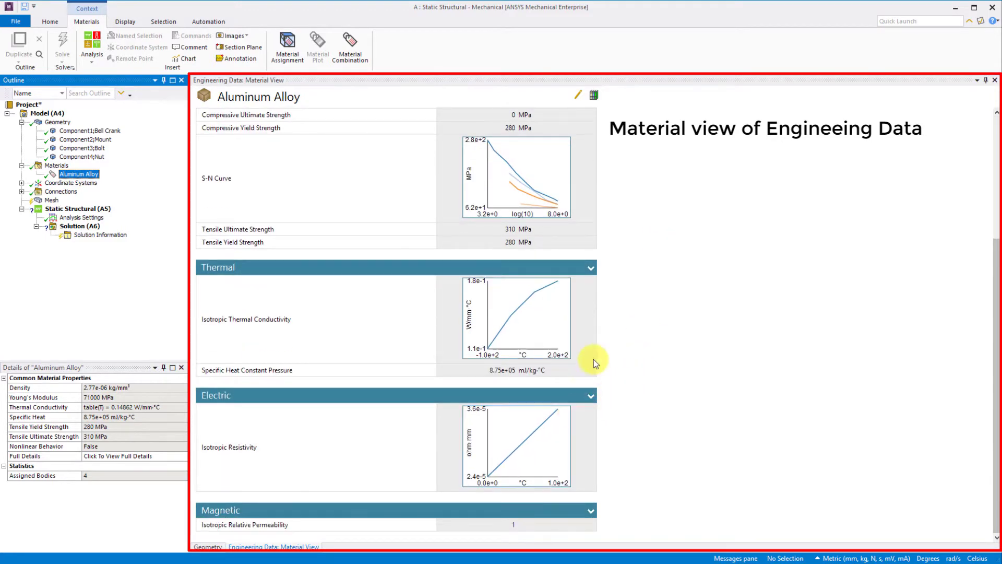
scroll(600, 334, "up", 3)
left_click(567, 280)
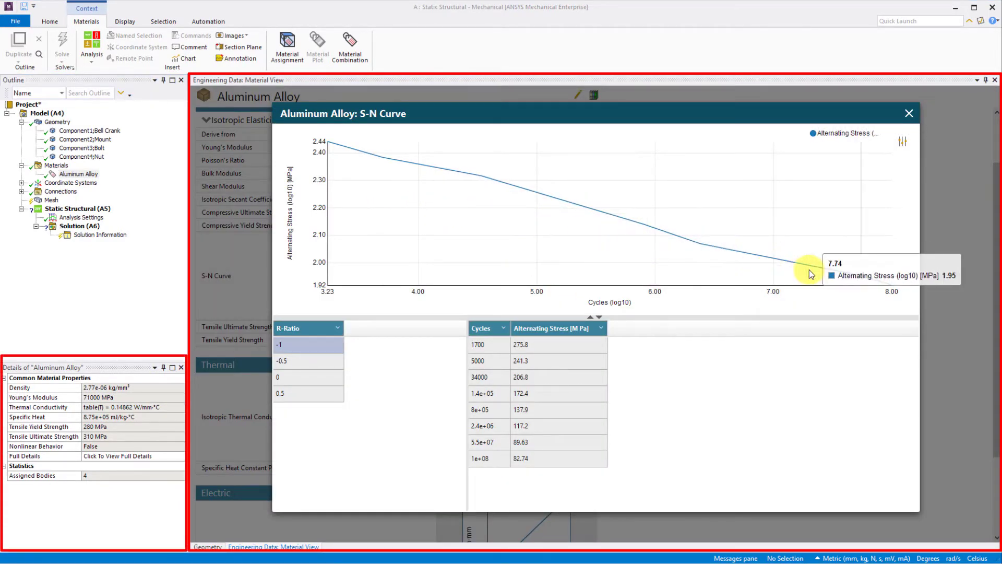
left_click(909, 113)
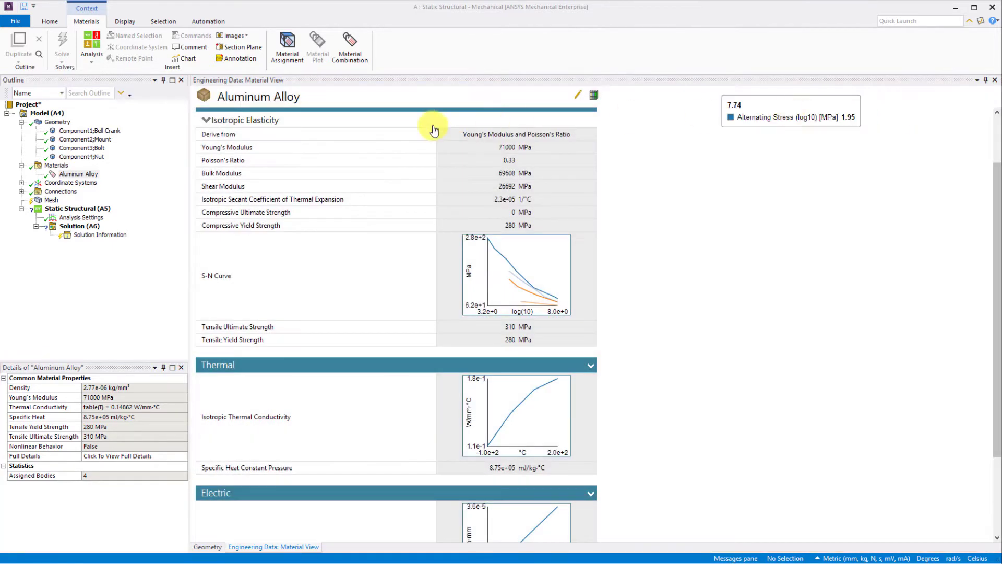
Step: Return to Geometry, select a bell crank arm face, then rotate, pan and zoom onto the bolt
left_click(55, 124)
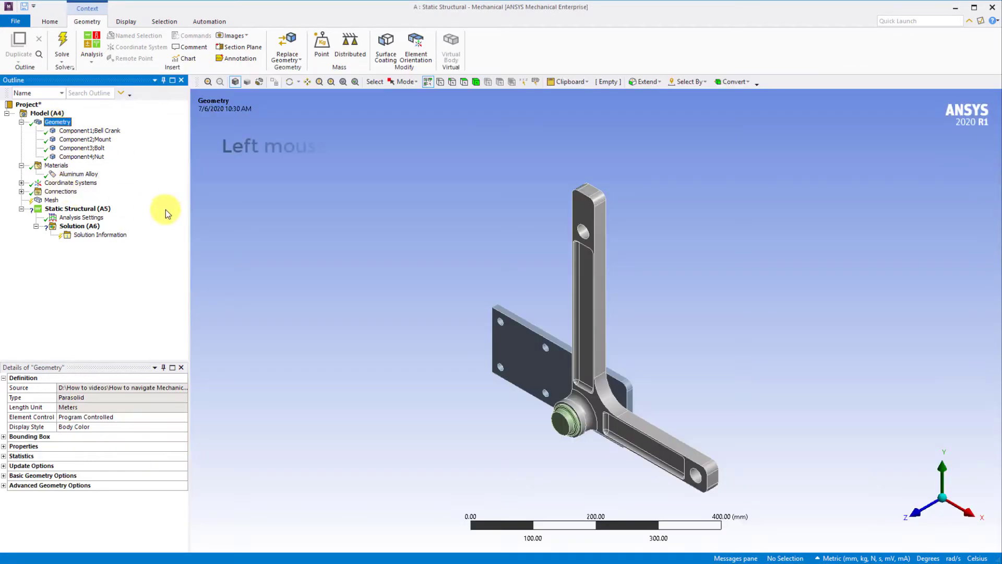
left_click(597, 208)
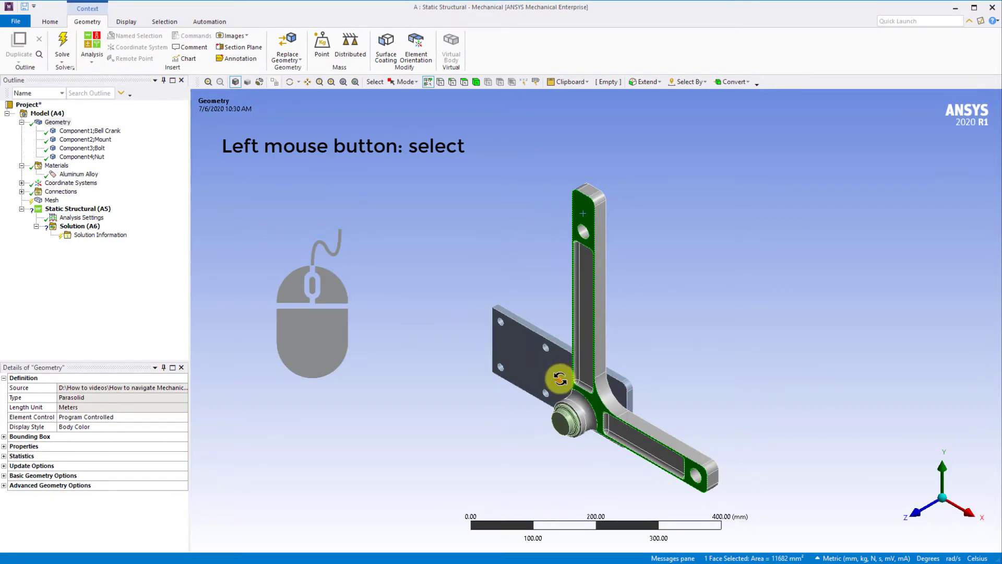
middle_click_drag(564, 377, 698, 336)
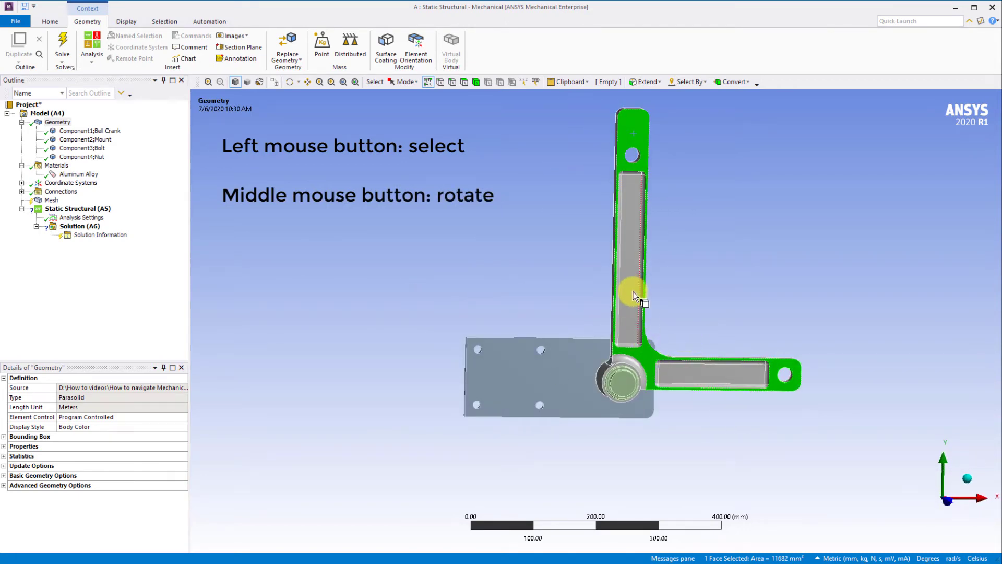
middle_click_drag(633, 292, 626, 257)
middle_click_drag(951, 286, 925, 261)
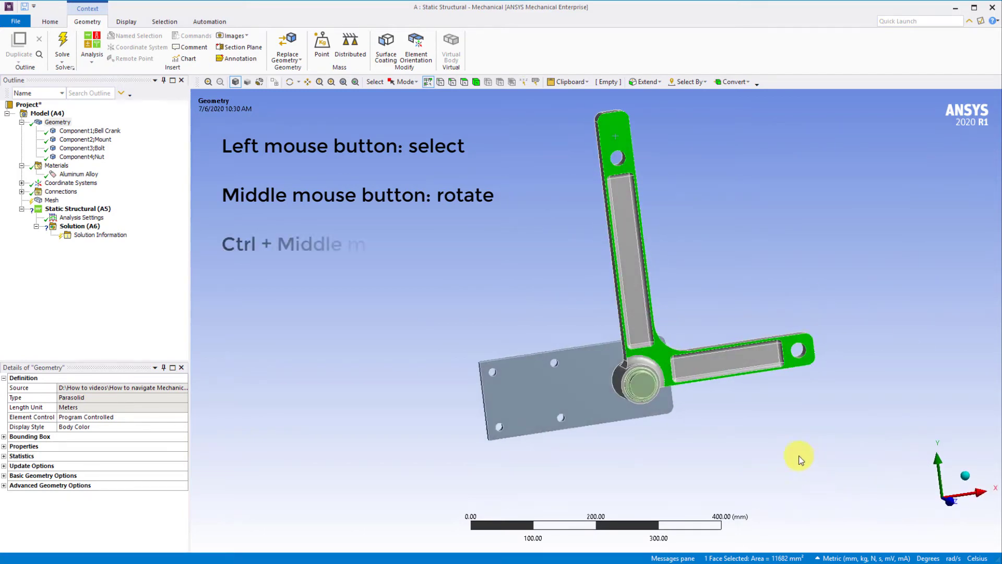
middle_click_drag(643, 320, 569, 293, "ctrl")
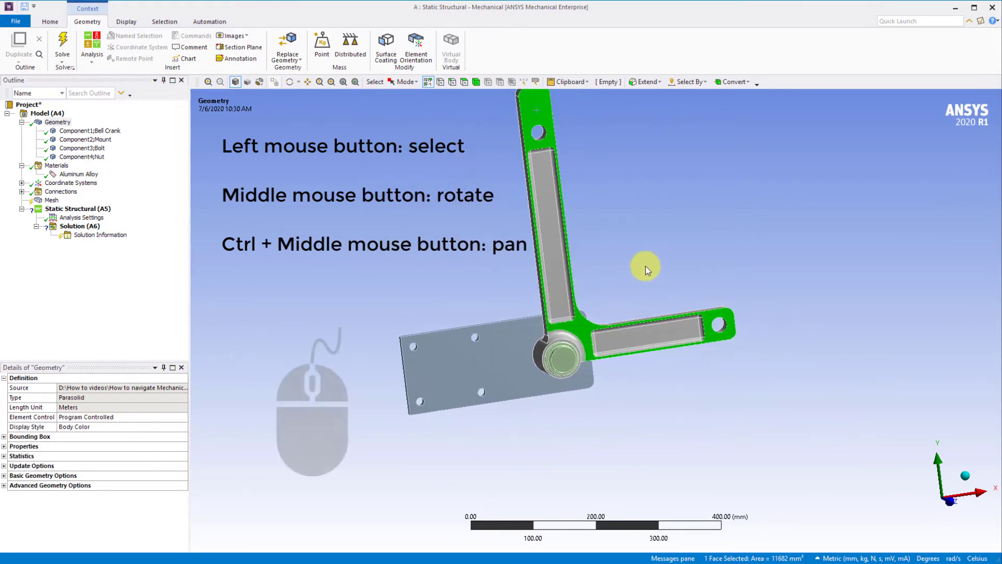
right_click_drag(682, 231, 445, 406)
right_click_drag(521, 403, 639, 449)
Step: Return to the home view, clear the face selection, and bring up the graphics-area view commands
key("h")
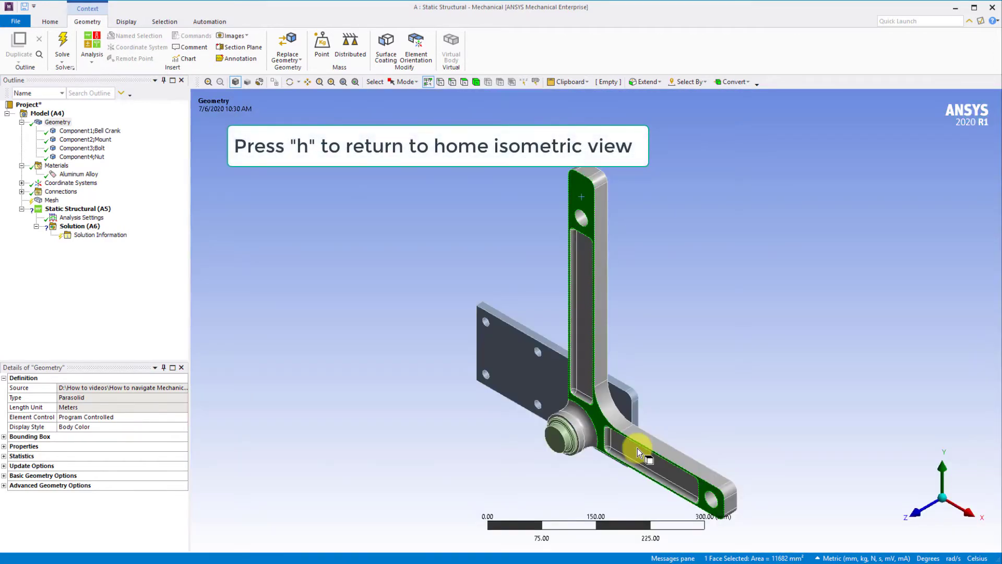
left_click(718, 381)
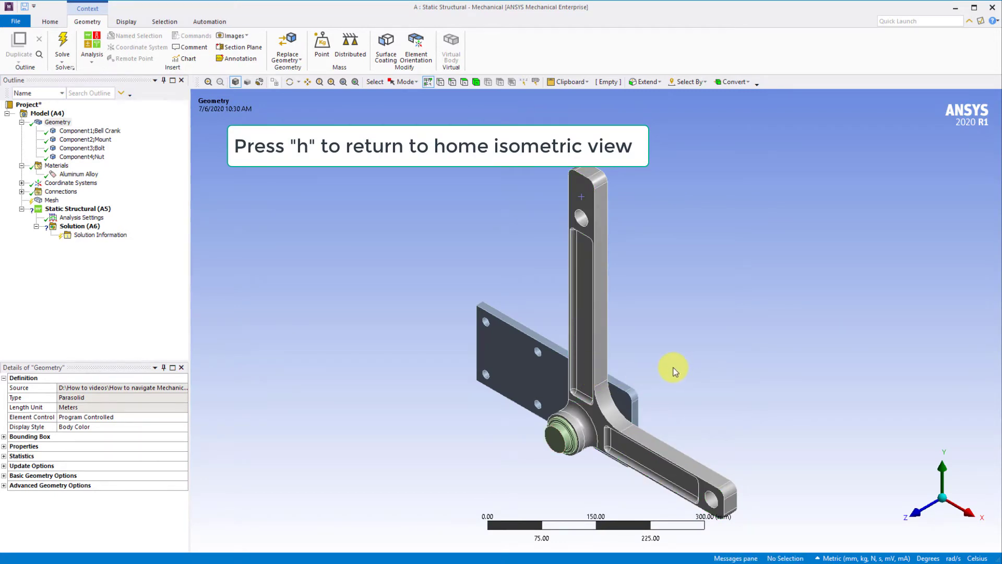
right_click(652, 201)
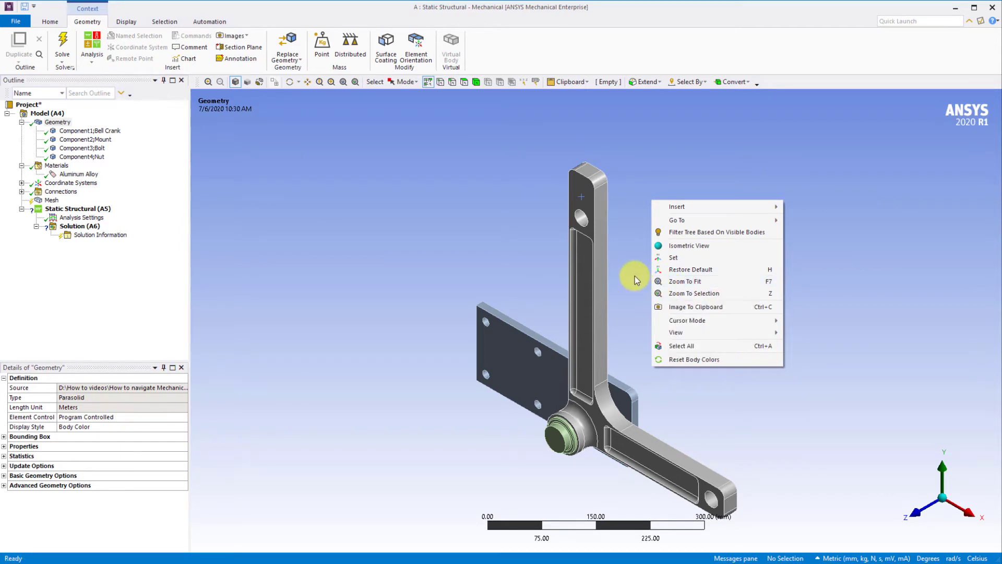
Step: Fit the model with F7, view it along Z and Y, then return to isometric
left_click(636, 280)
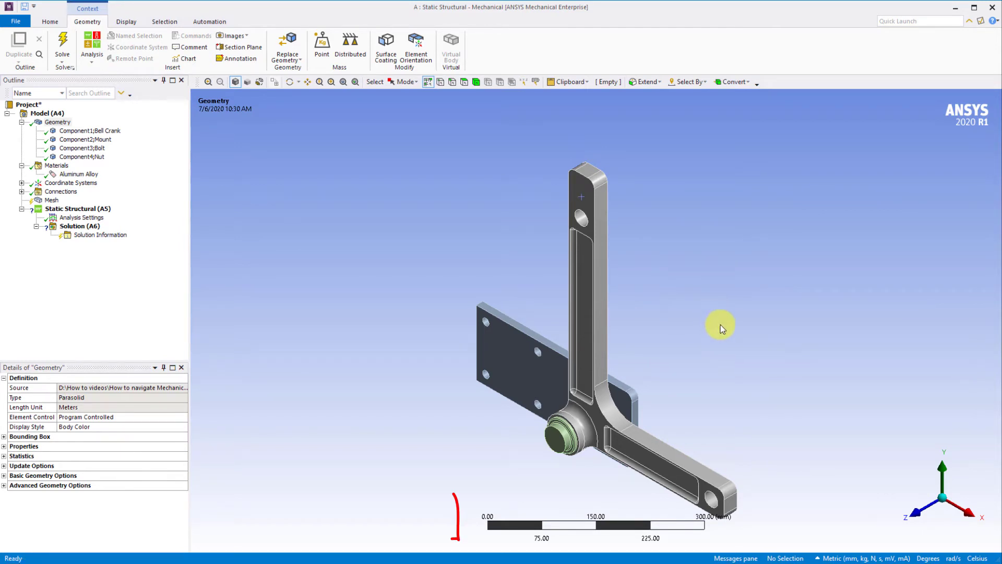
scroll(571, 487, "up", 8)
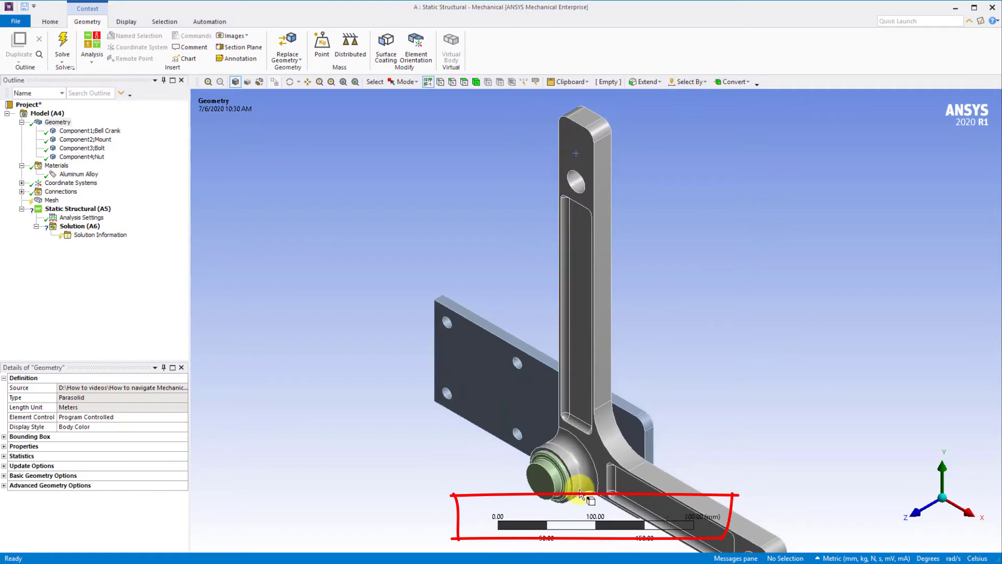
scroll(629, 504, "up", 4)
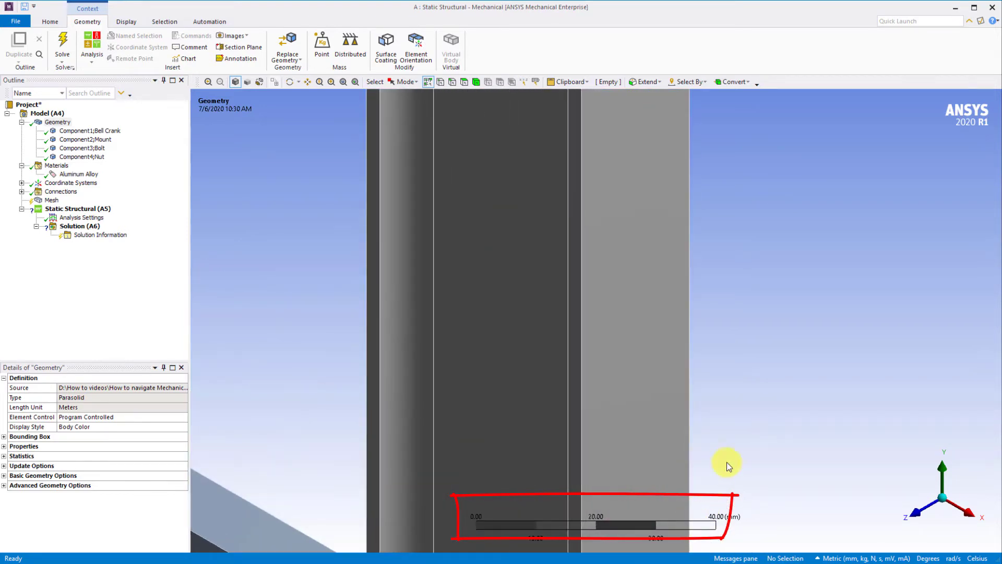
key("F7")
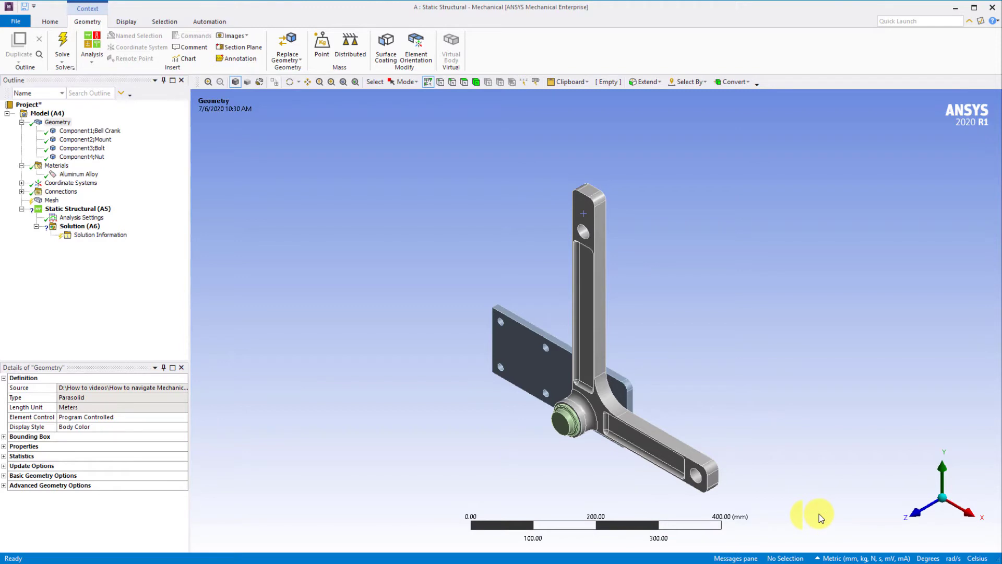
left_click(920, 509)
left_click(944, 464)
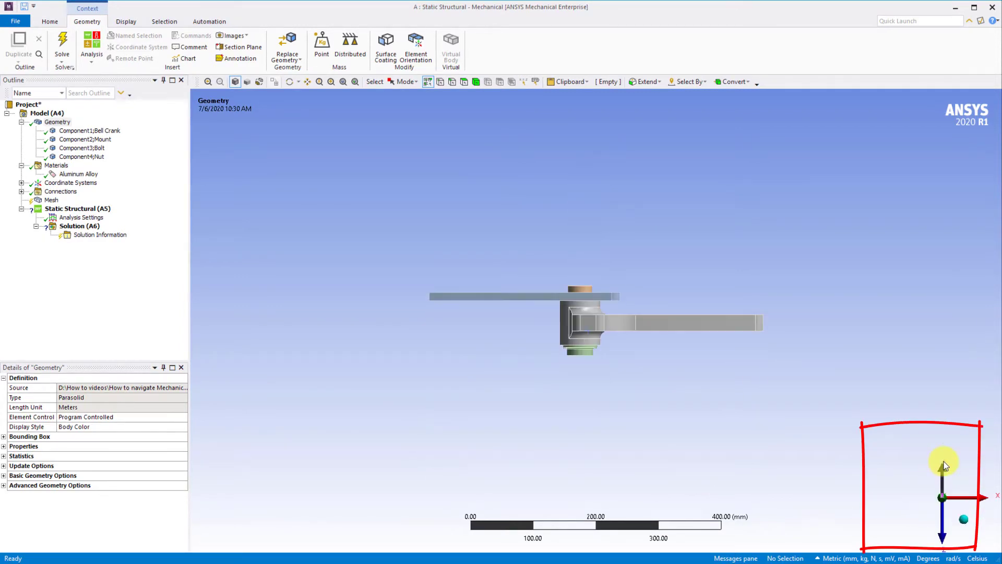
left_click(964, 518)
Step: Expand Coordinate Systems to show the Global Coordinate System, and list the five contact regions under Connections
left_click(22, 183)
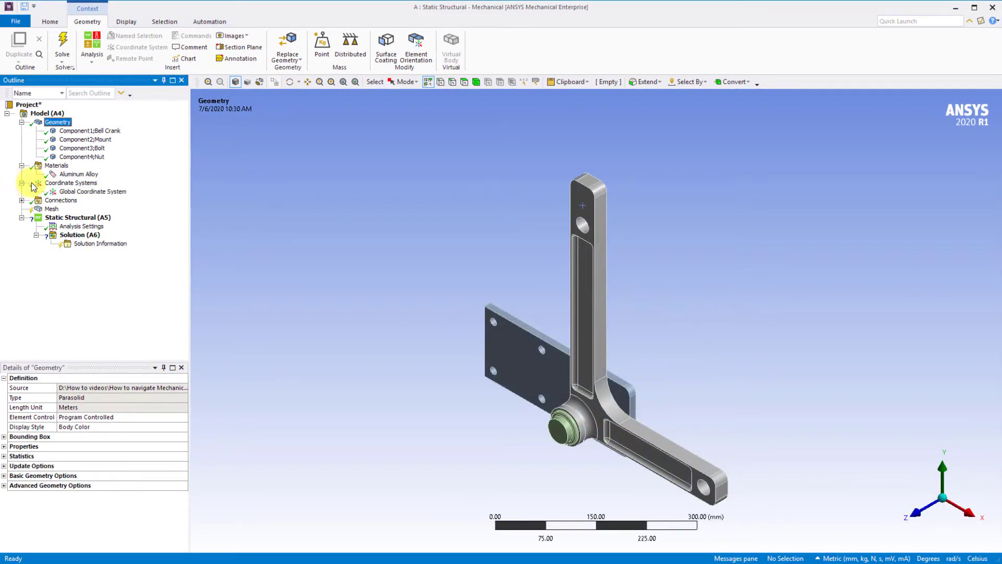
left_click(73, 183)
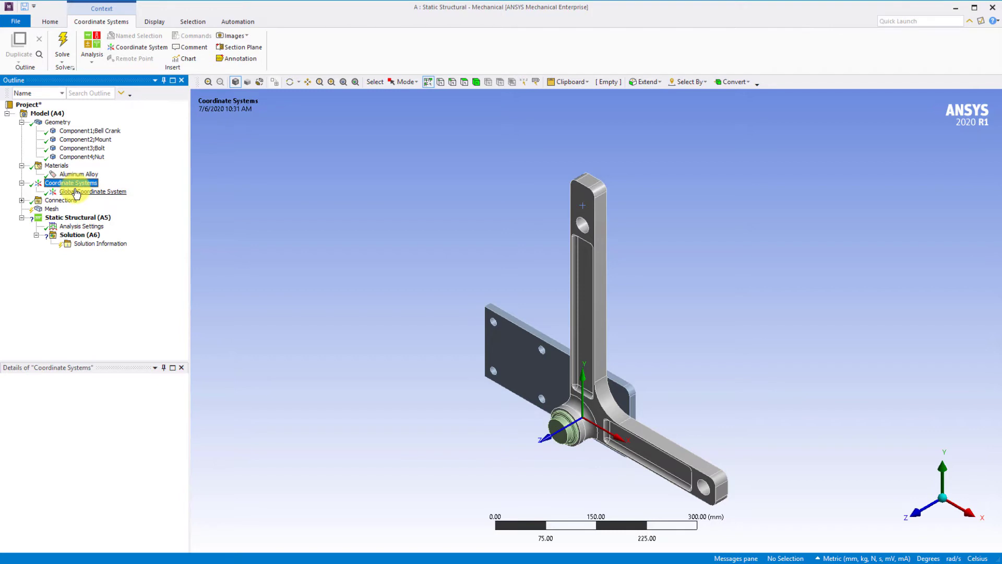
left_click(22, 201)
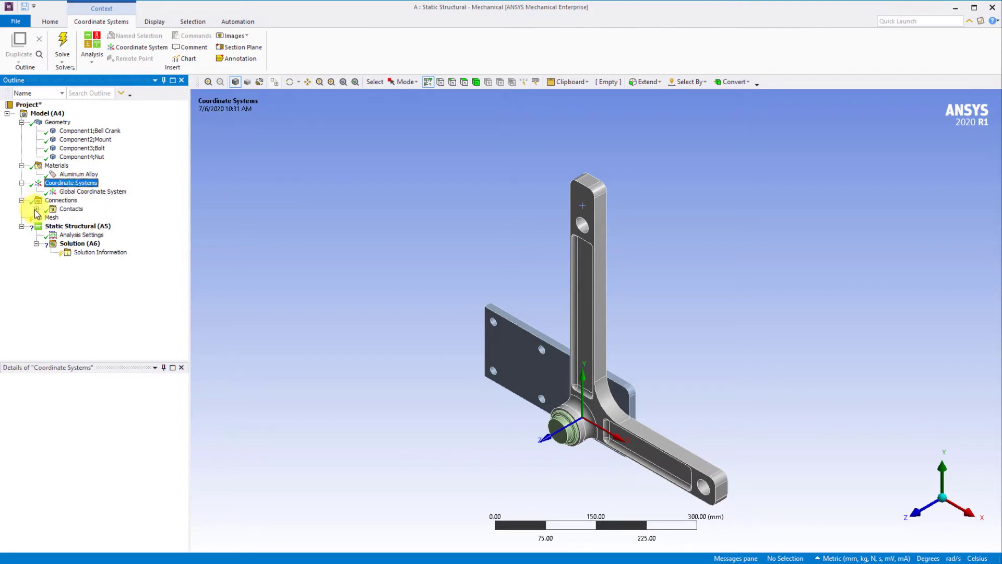
left_click(36, 209)
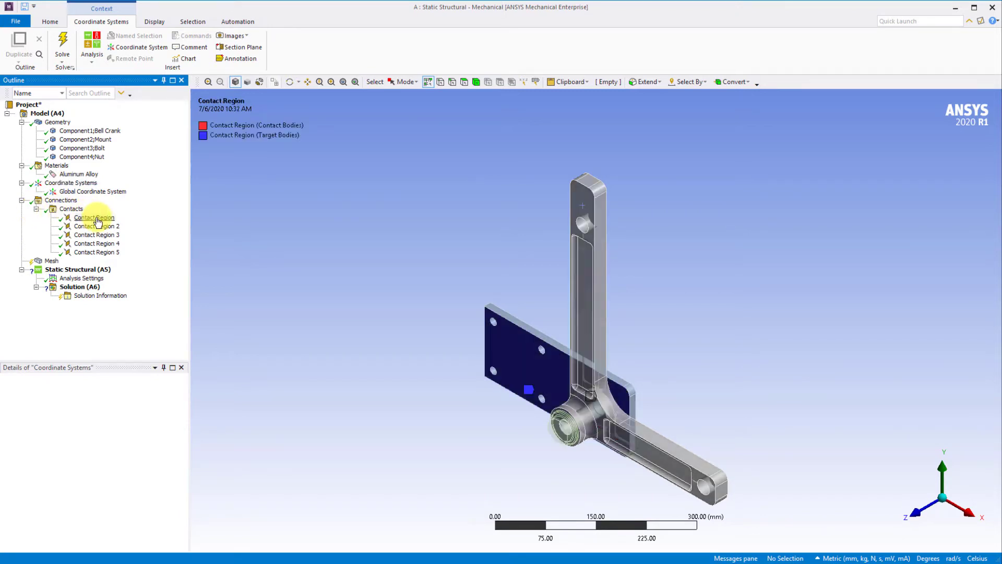
Step: Inspect the first Contact Region's bell crank and mount faces, then bring up the Mesh details
left_click(97, 219)
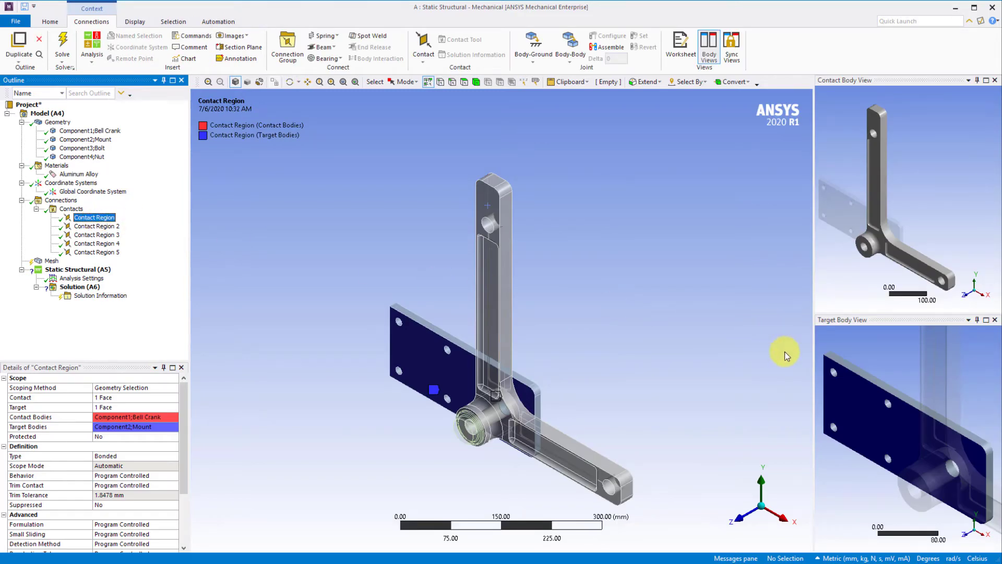
middle_click_drag(948, 250, 877, 261)
middle_click_drag(888, 363, 812, 404)
middle_click_drag(605, 392, 686, 363)
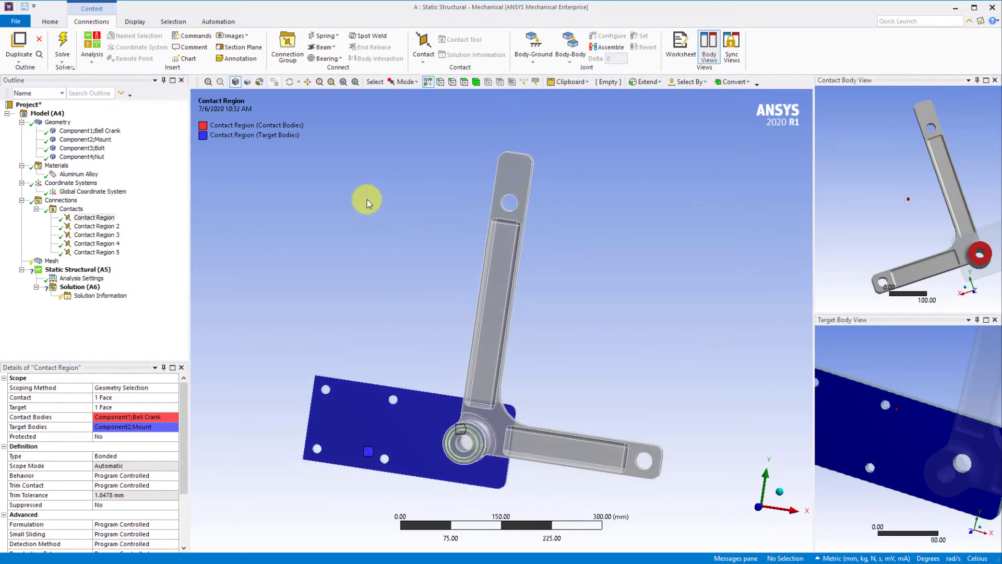
left_click(52, 262)
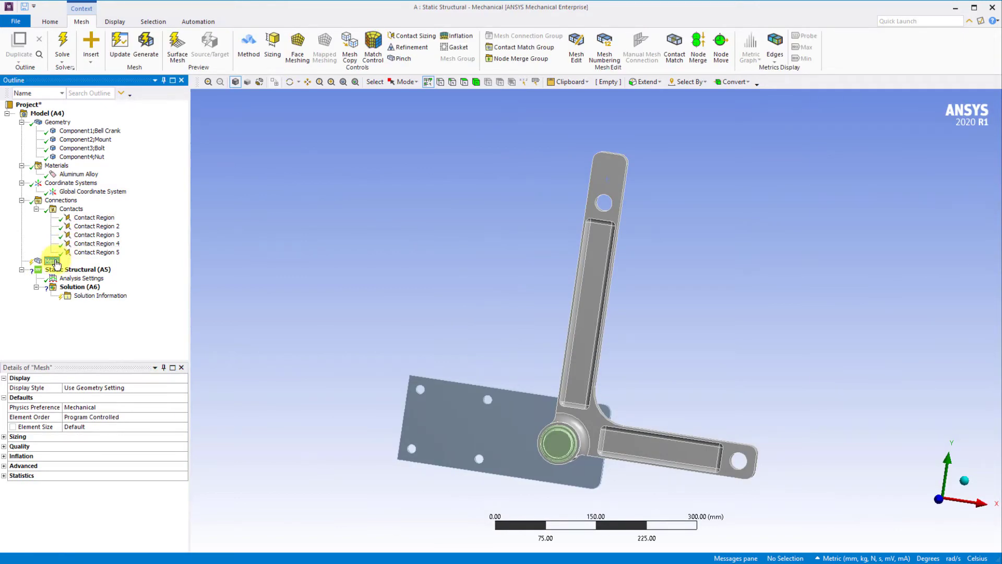
Step: Set the mesh Element Size to 7.5 mm and generate the assembly mesh
left_click(86, 429)
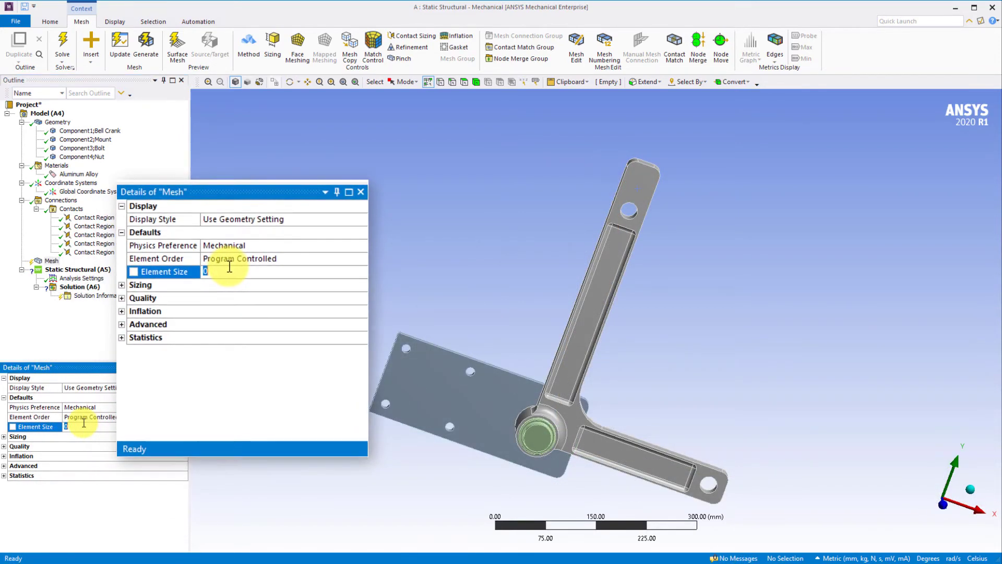
type("7.5")
left_click(53, 260)
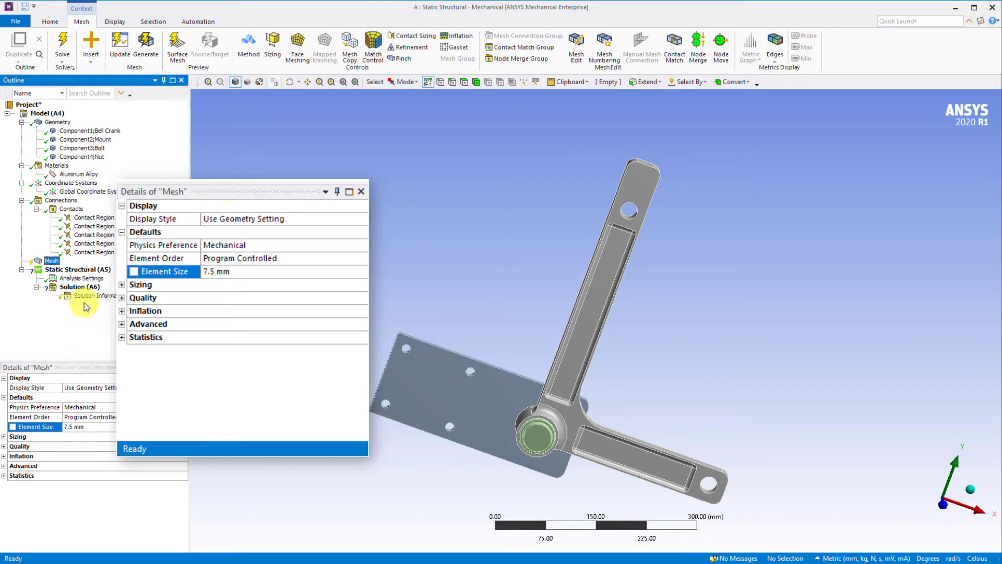
right_click(53, 264)
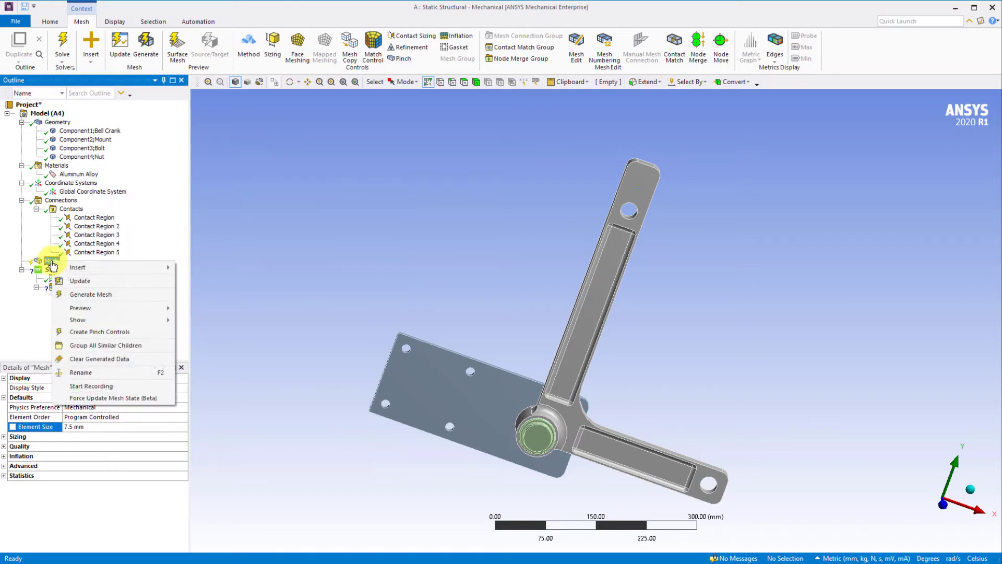
left_click(83, 295)
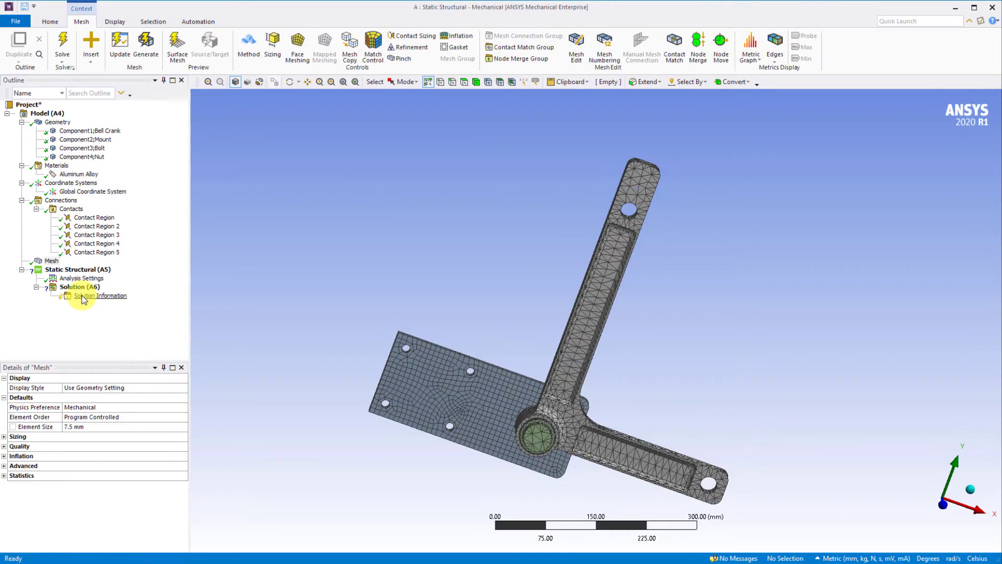
Step: Rotate the meshed model, then show the Static Structural Analysis Settings details
middle_click_drag(588, 430, 721, 436)
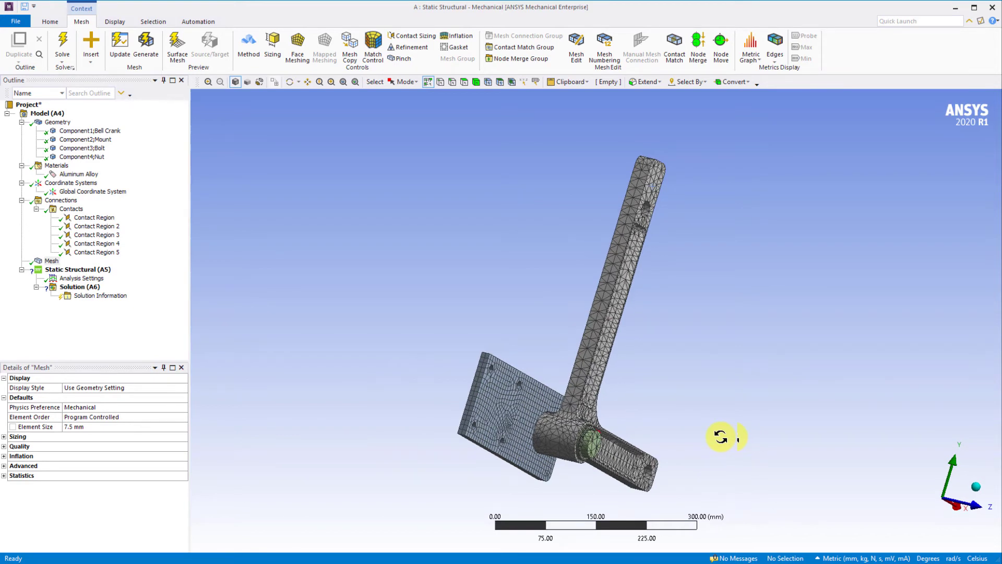
left_click(91, 269)
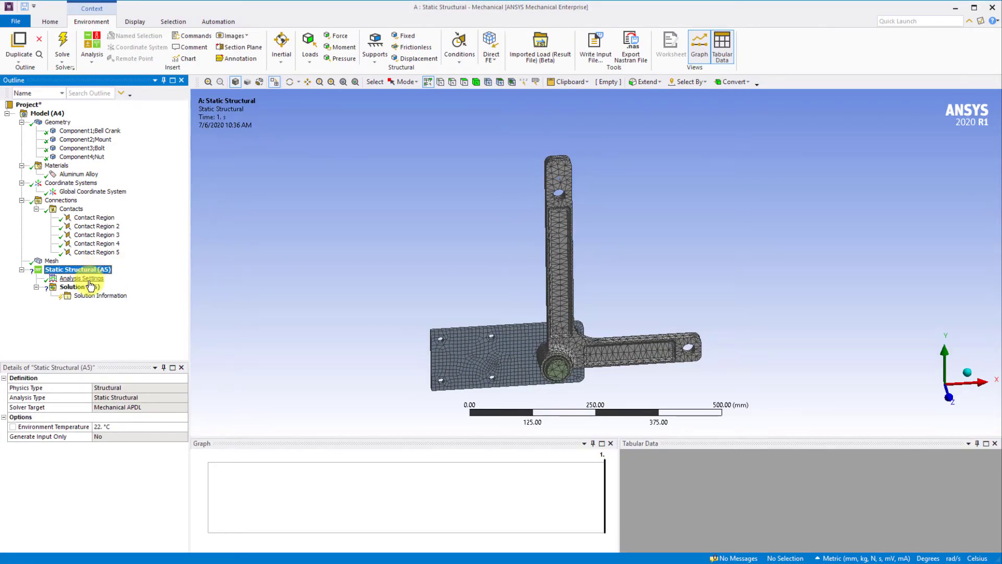
left_click(84, 278)
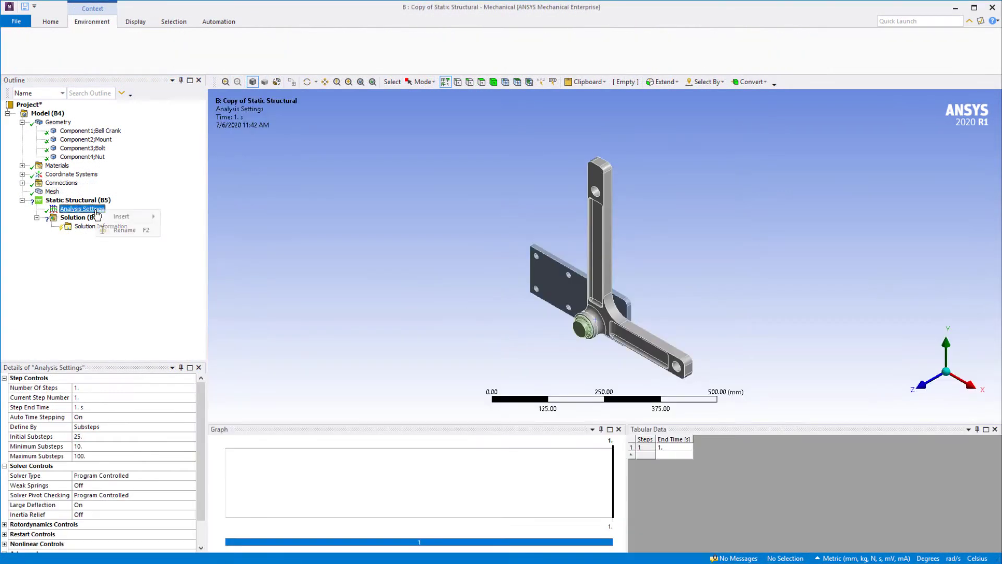
right_click(98, 210)
mouse_move(113, 220)
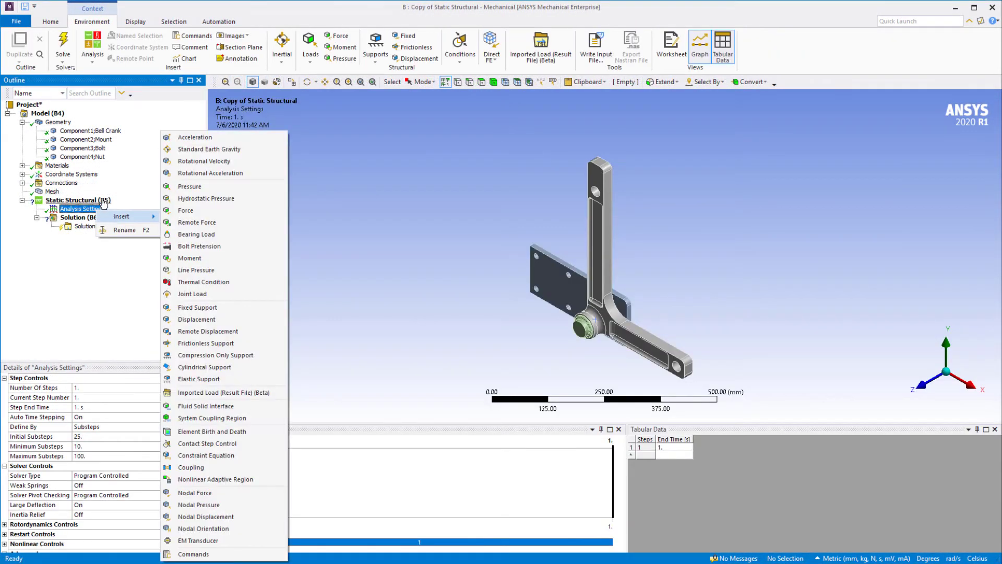
left_click(104, 202)
right_click(103, 201)
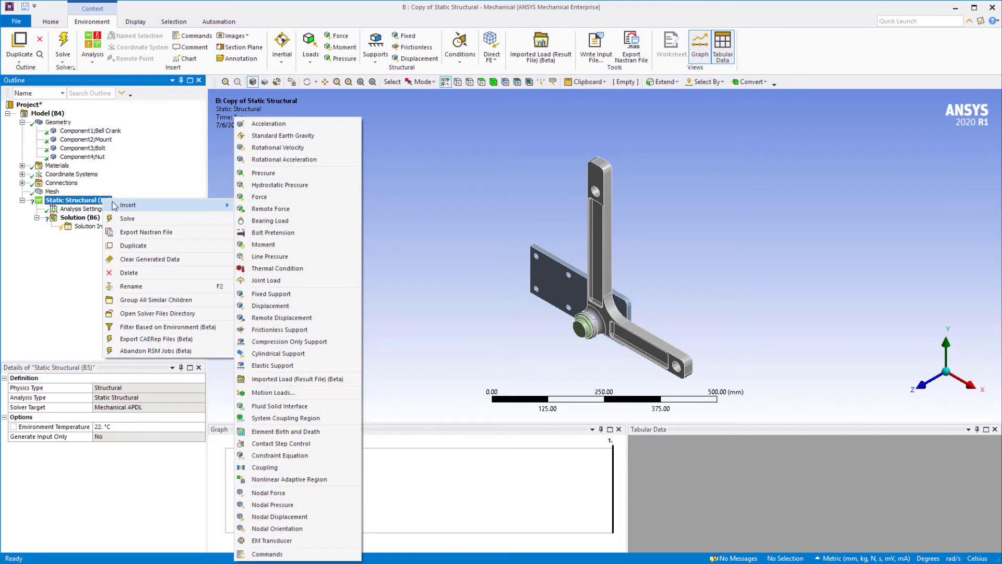
right_click(411, 187)
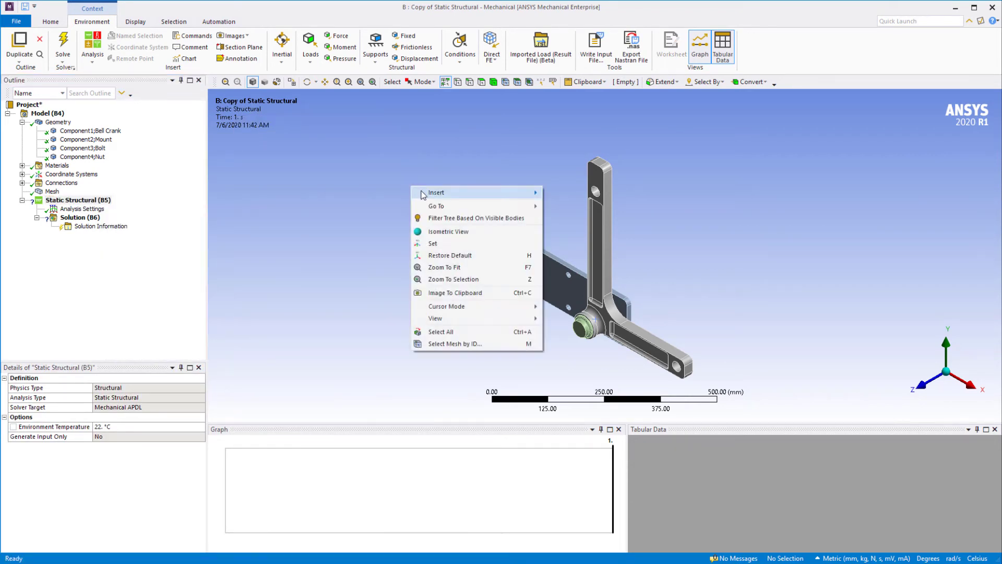
mouse_move(423, 194)
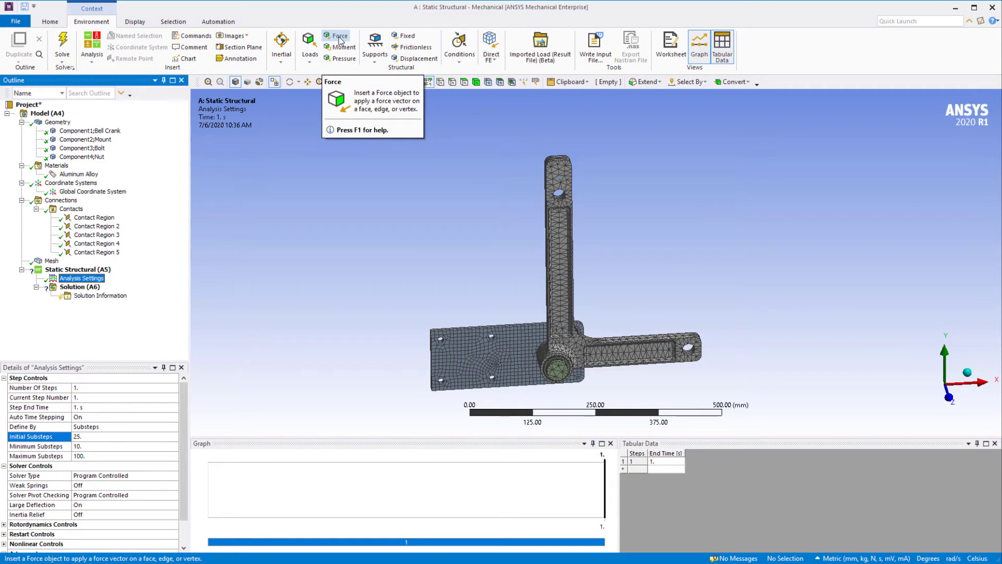
key("F1")
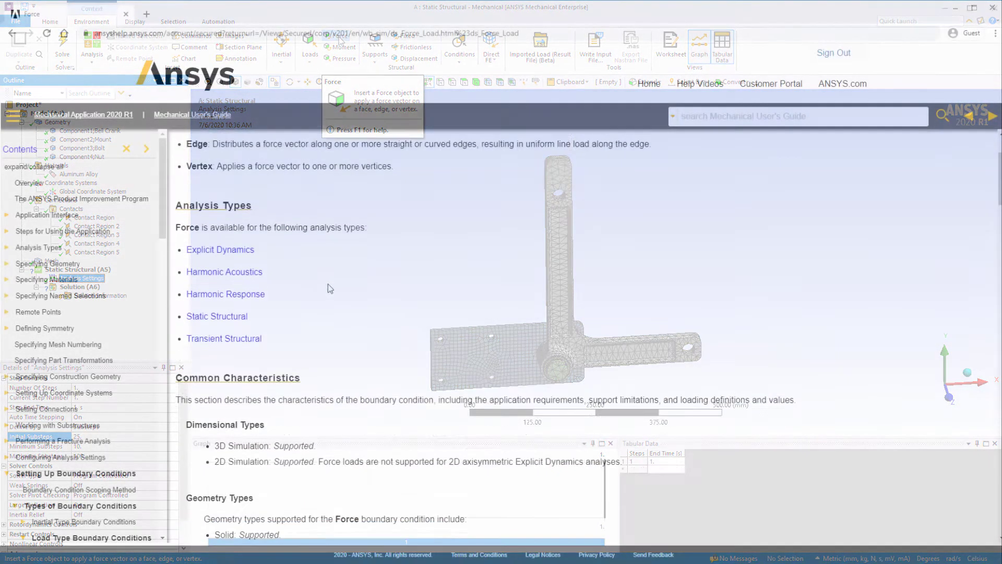
scroll(328, 283, "down", 5)
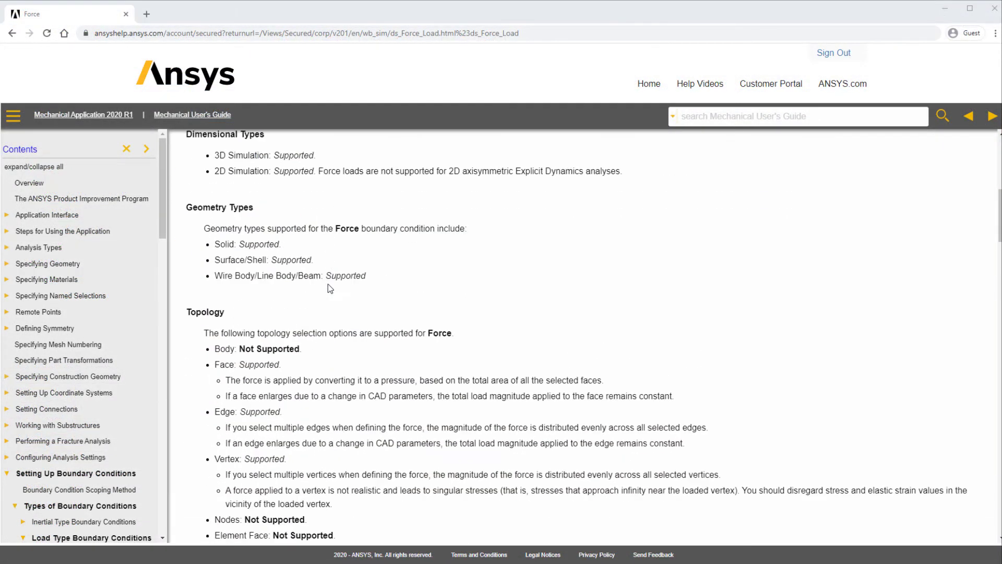
scroll(329, 286, "down", 1)
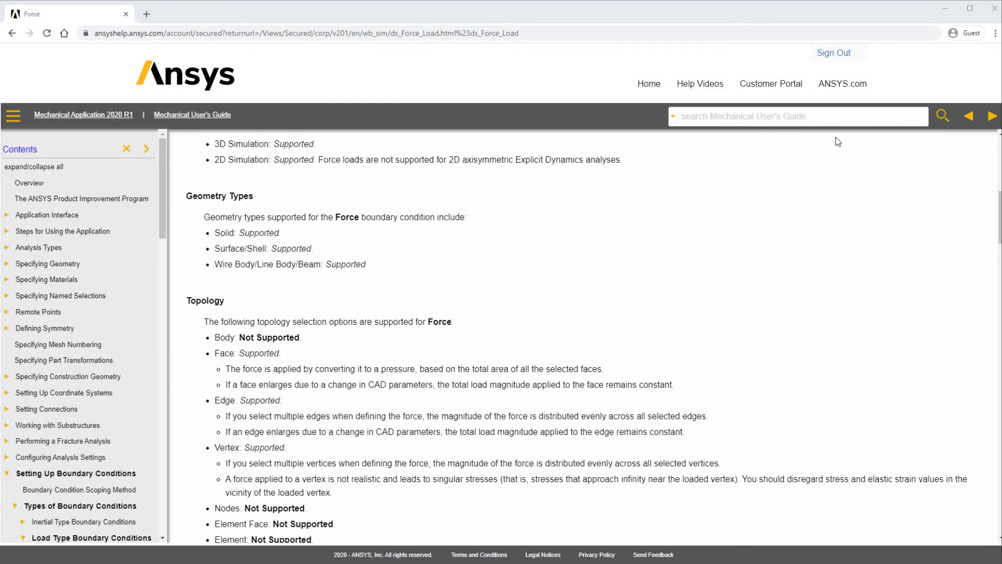
left_click(945, 9)
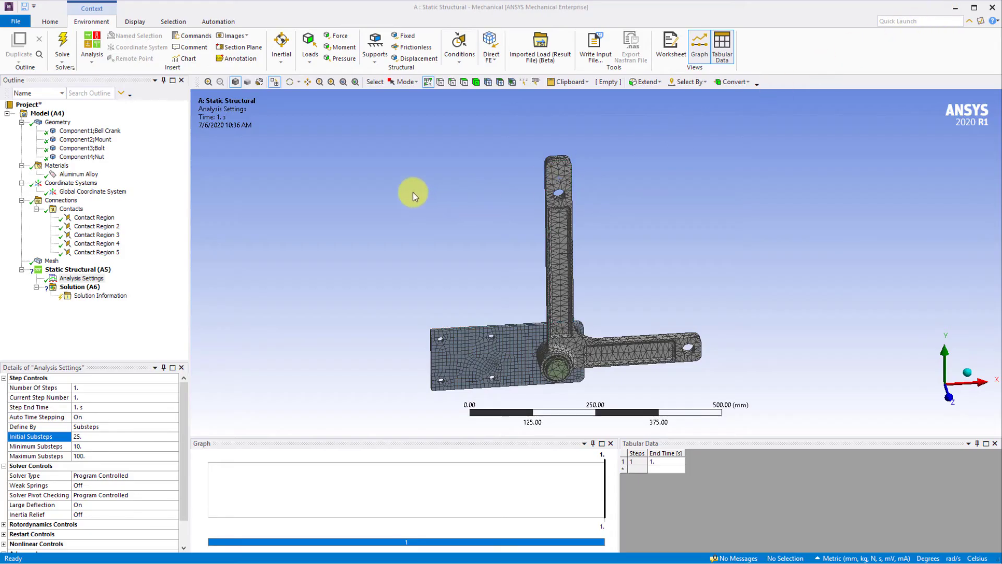
Step: Add a Force load applied to the inner face of the top hole on the bell crank arm
left_click(338, 36)
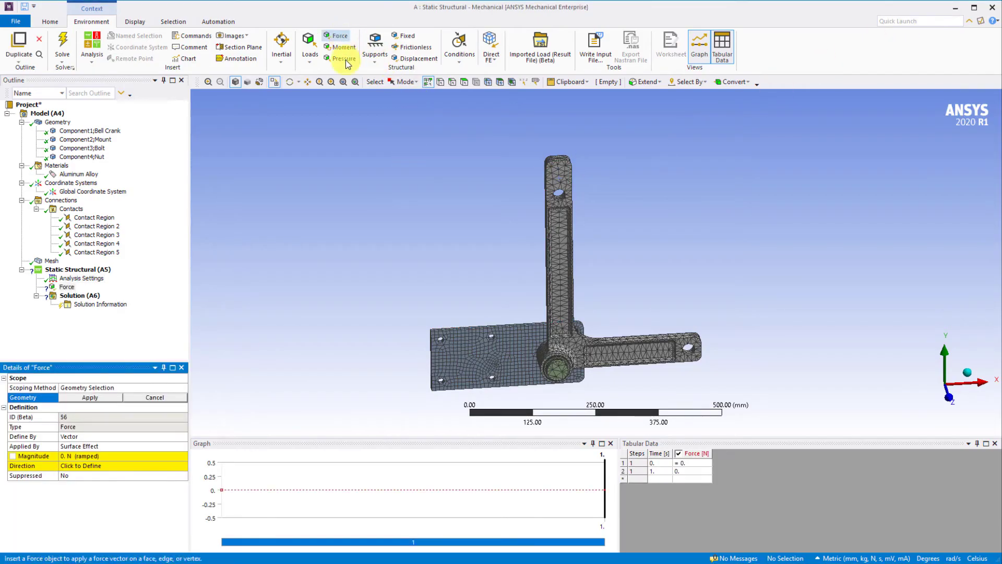
left_click(355, 81)
left_click_drag(527, 152, 609, 219)
left_click(543, 315)
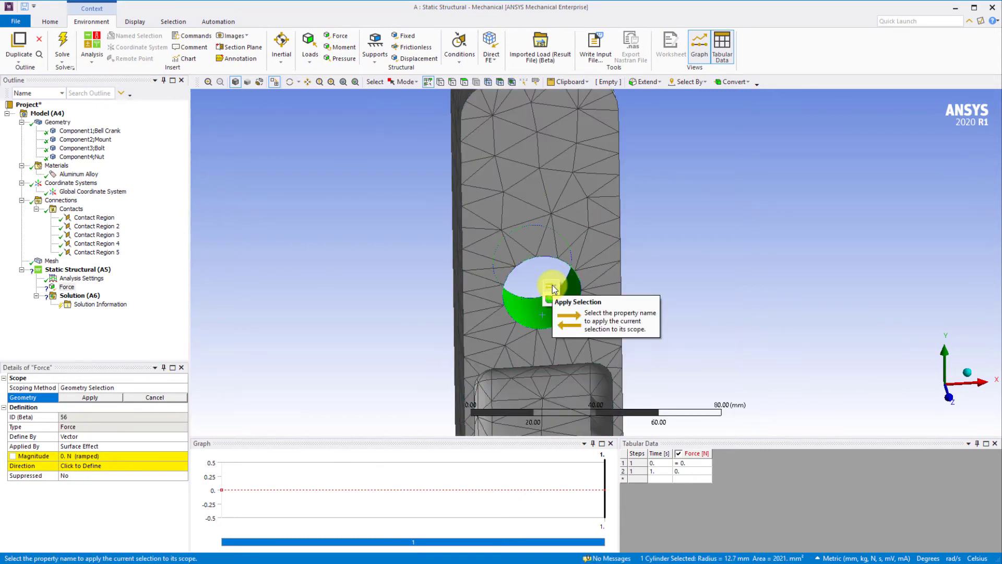
mouse_move(553, 285)
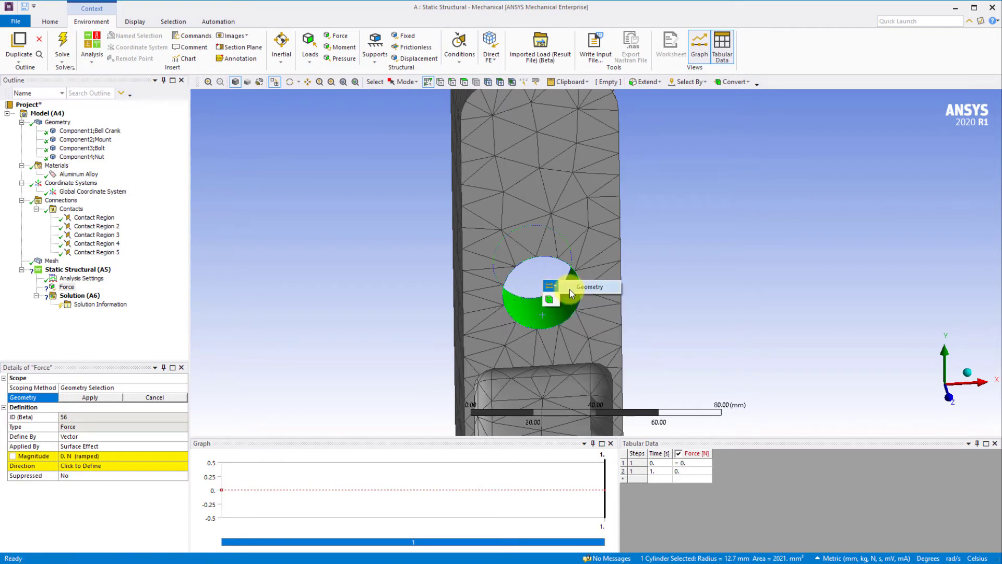
left_click(570, 289)
middle_click_drag(570, 290, 462, 311)
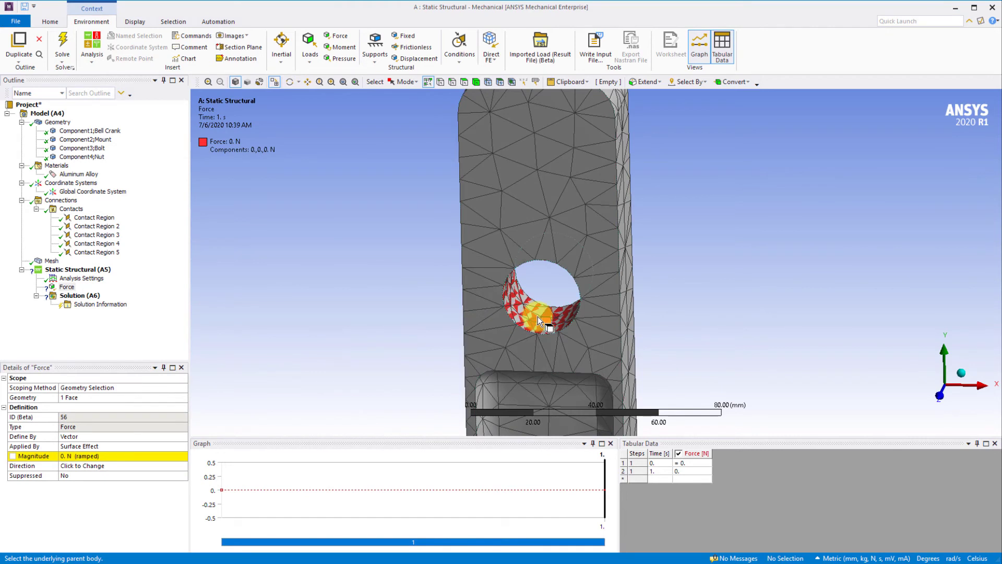
left_click(537, 317)
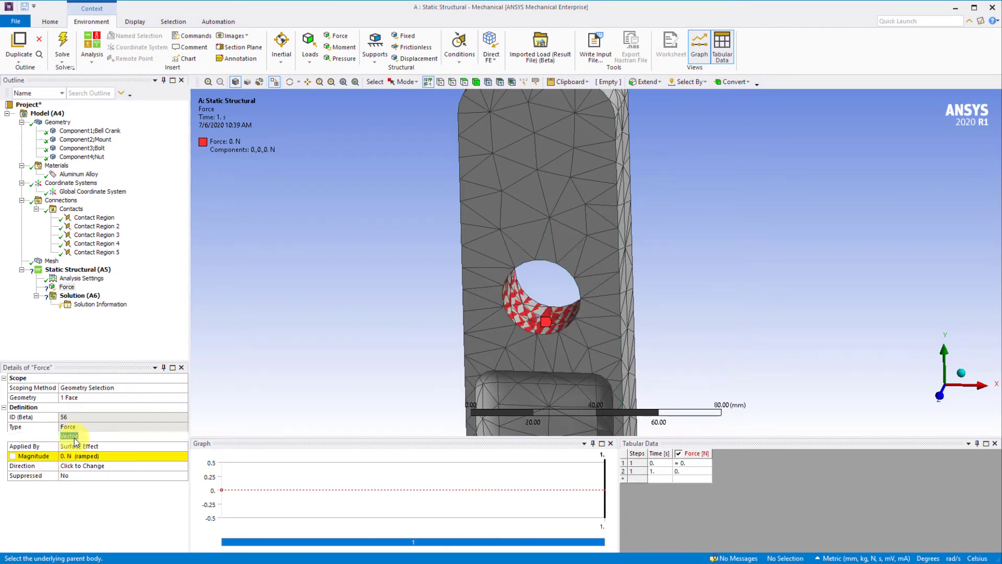
Step: Define the force by Components with a 10000 N Y component, then fit the whole model
left_click(183, 437)
left_click(184, 438)
left_click(133, 454)
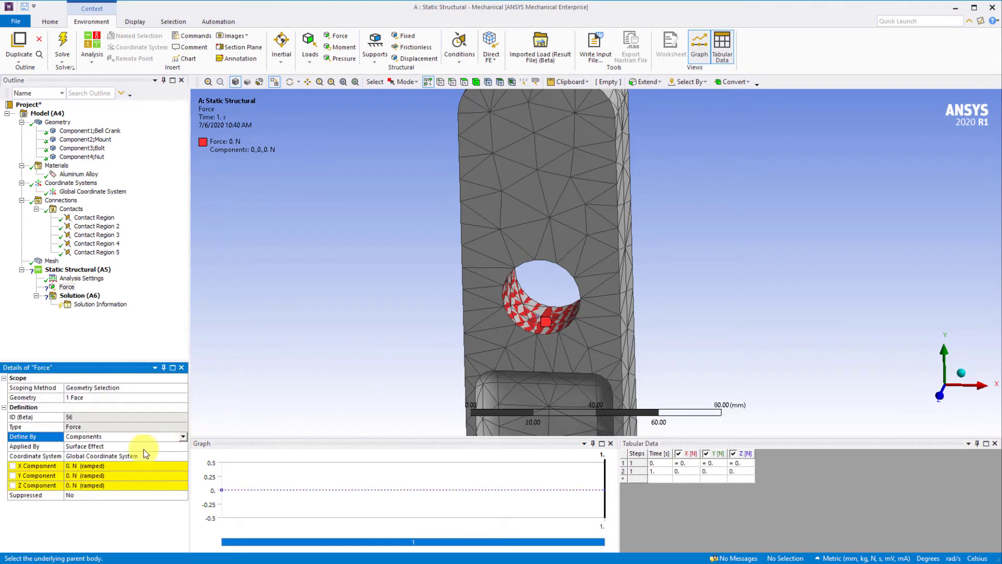
left_click(77, 474)
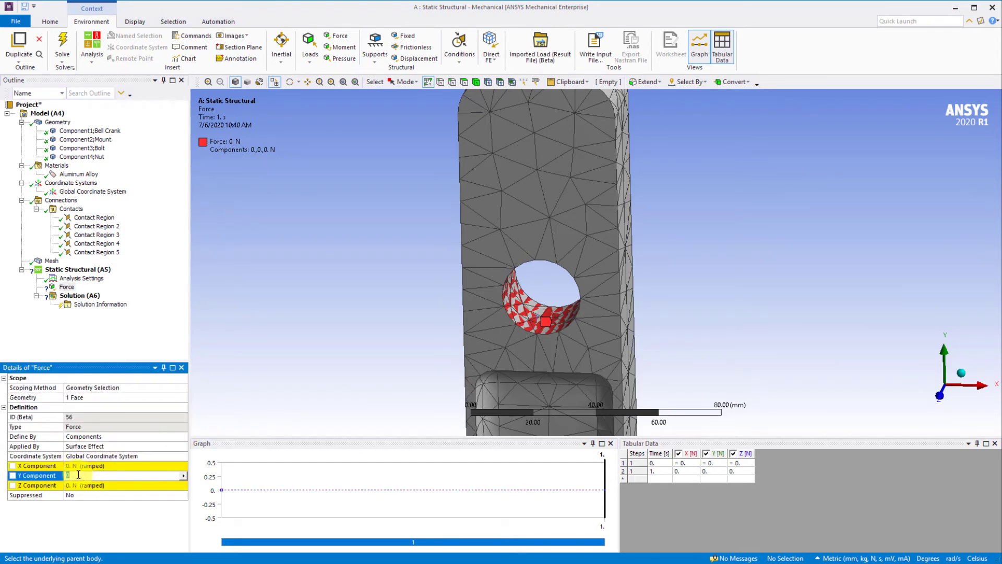
type("10000")
key("Return")
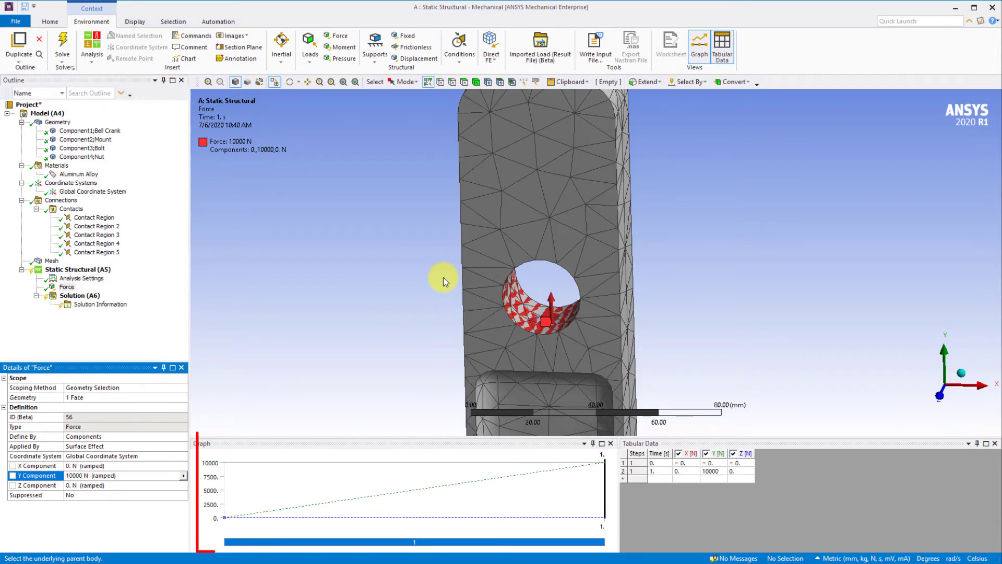
key("F7")
scroll(443, 277, "down", 5)
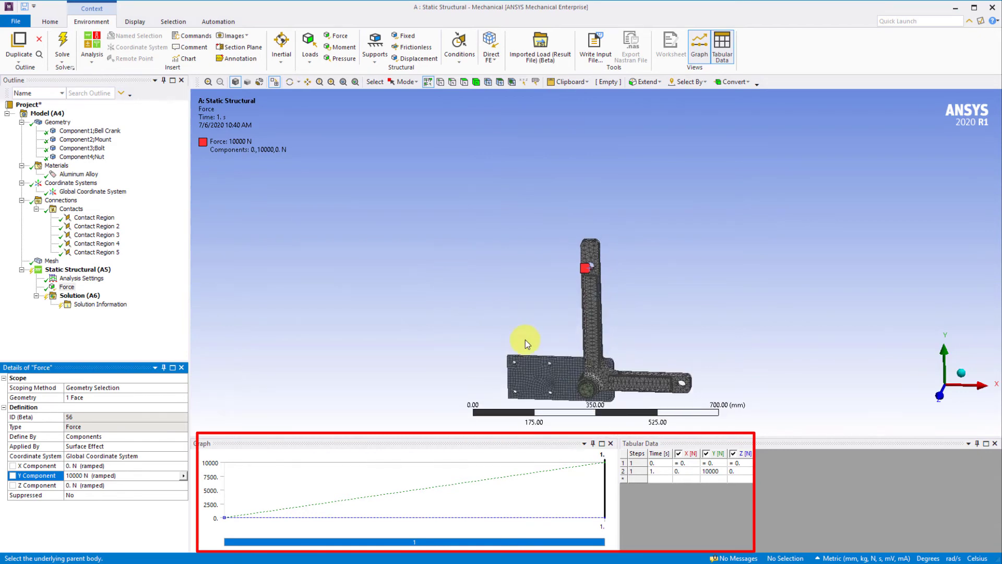
middle_click_drag(526, 340, 501, 297, "ctrl")
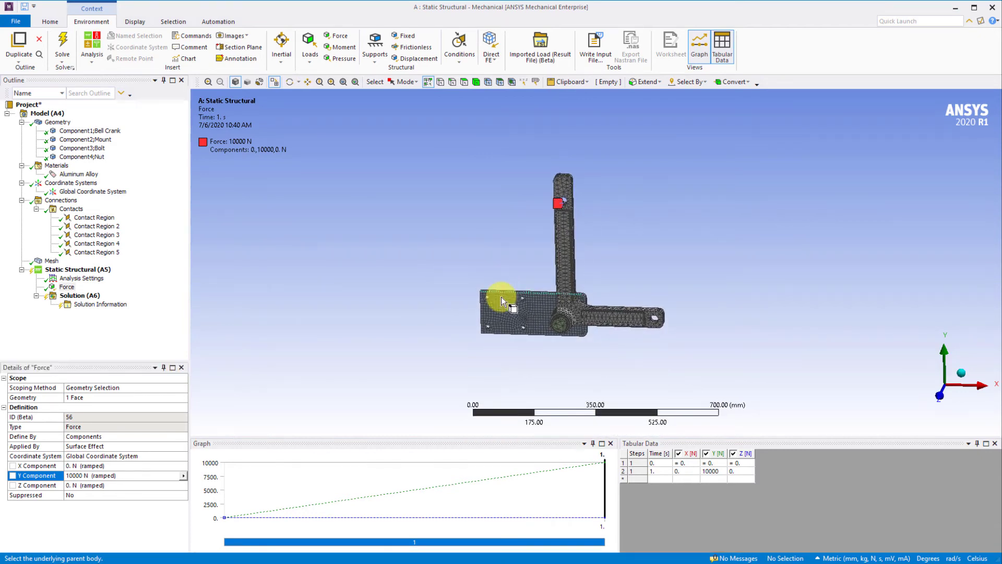
scroll(502, 296, "up", 2)
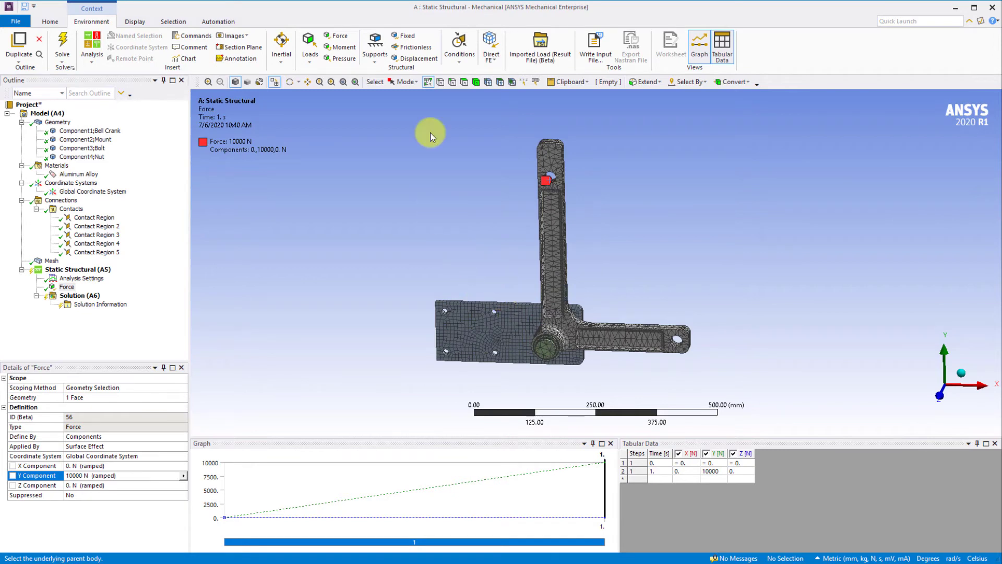
Step: Add a Fixed Support on the mount's lower-left, top-left, top-right and bottom-right bolt-hole faces
left_click(405, 36)
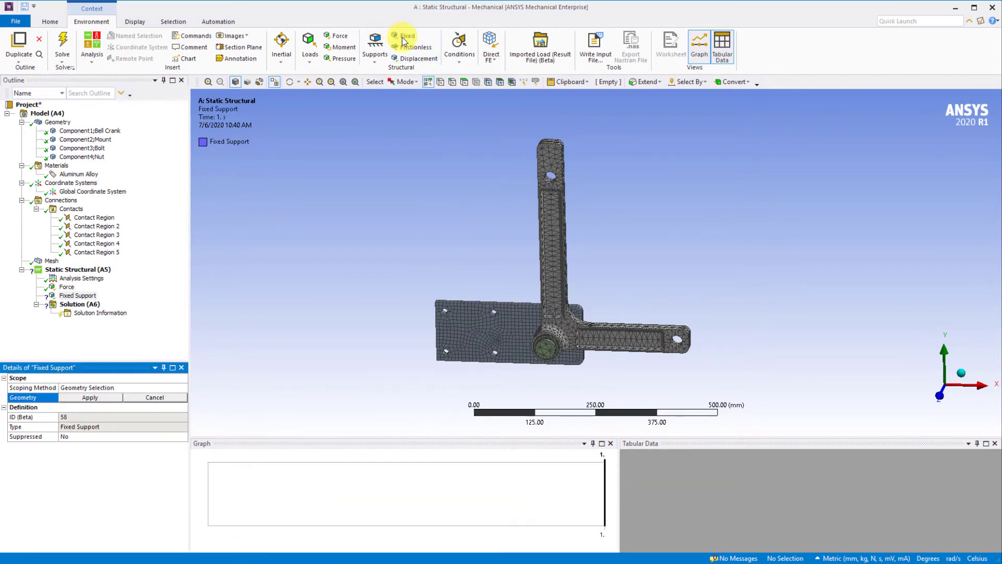
right_click_drag(387, 268, 539, 374)
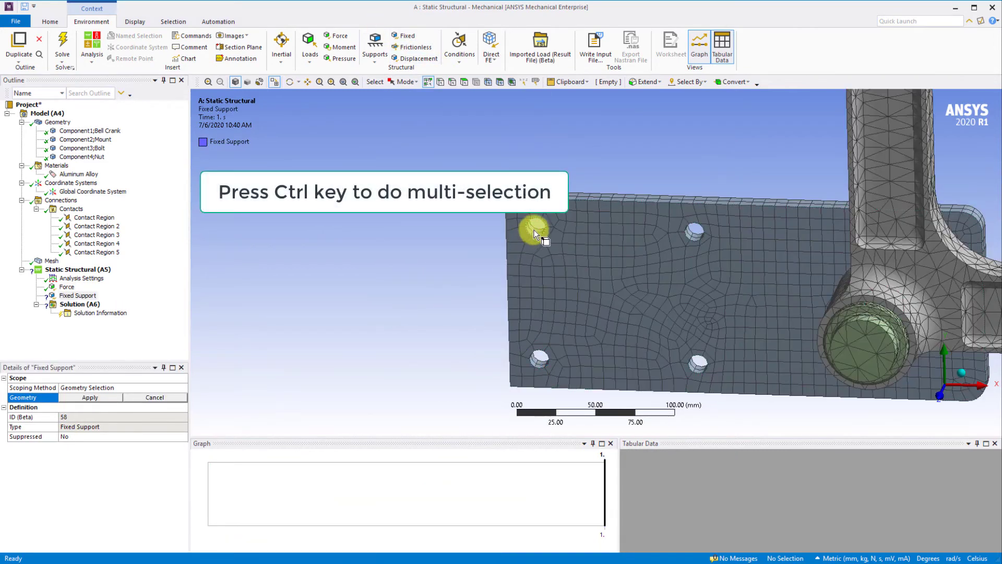
right_click_drag(532, 198, 752, 394)
left_click(437, 387)
left_click(433, 148, "ctrl")
left_click(720, 156, "ctrl")
left_click(722, 399, "ctrl")
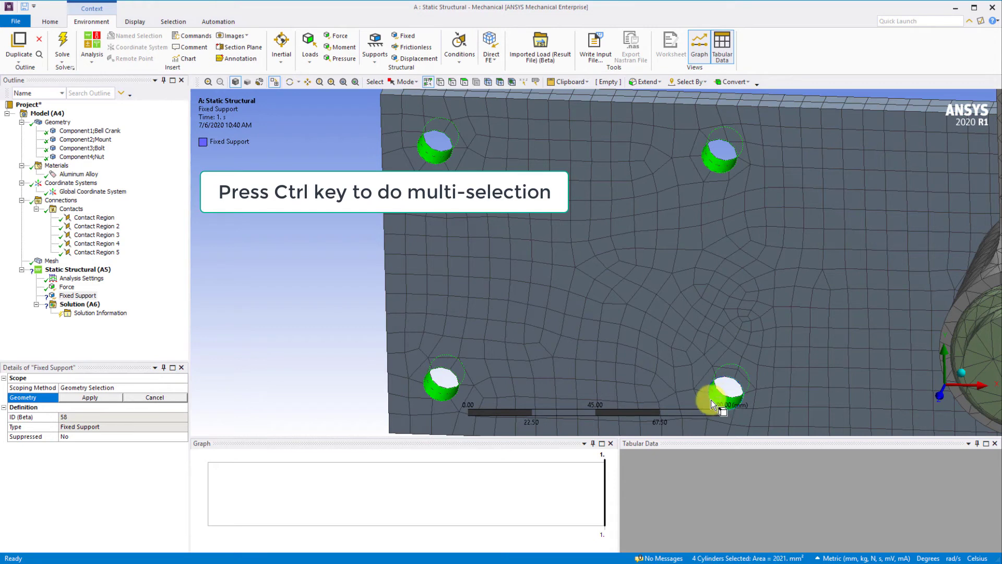
left_click(79, 398)
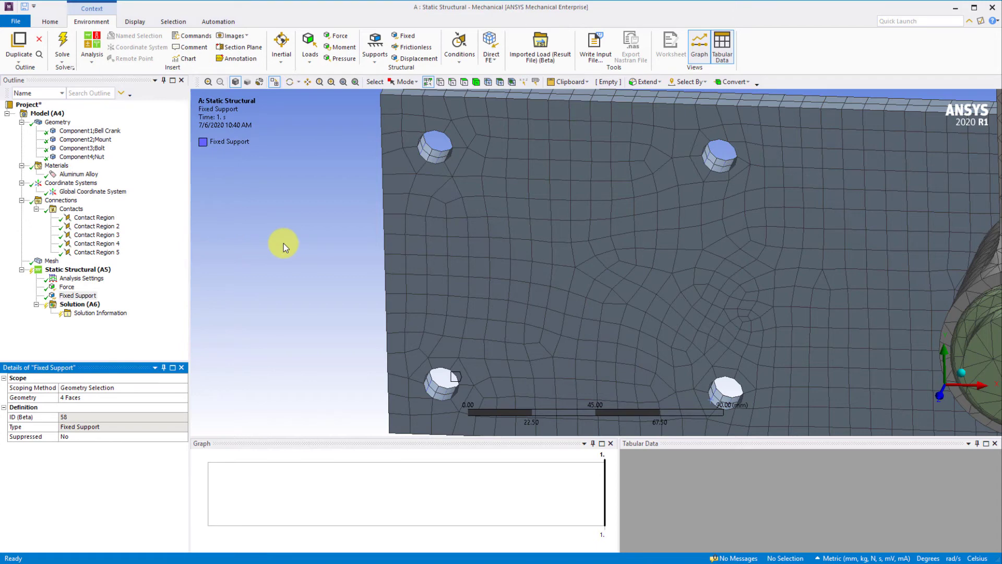
Step: Solve Static Structural, check the Messages pane, and view the Solution Information output
right_click(116, 272)
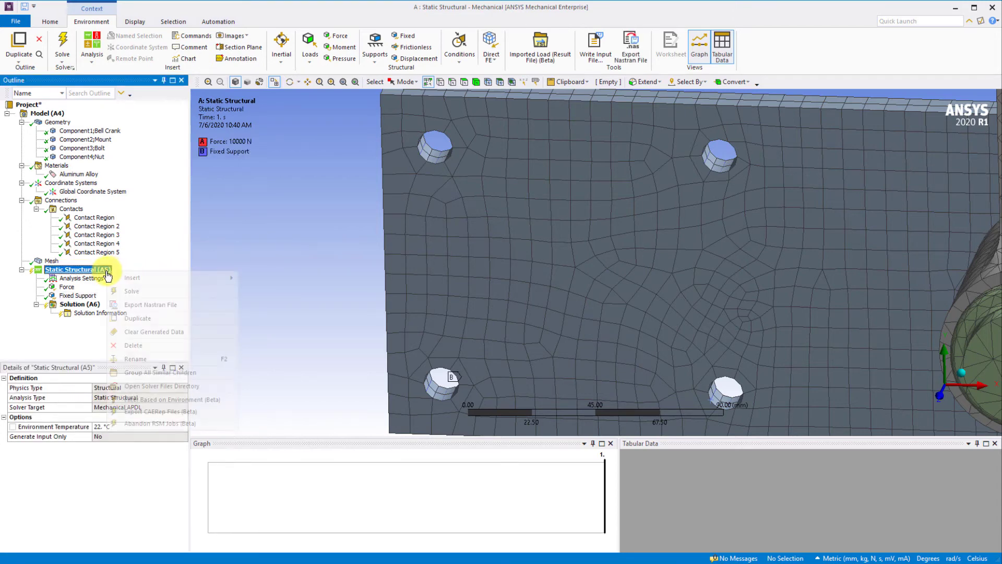
left_click(128, 291)
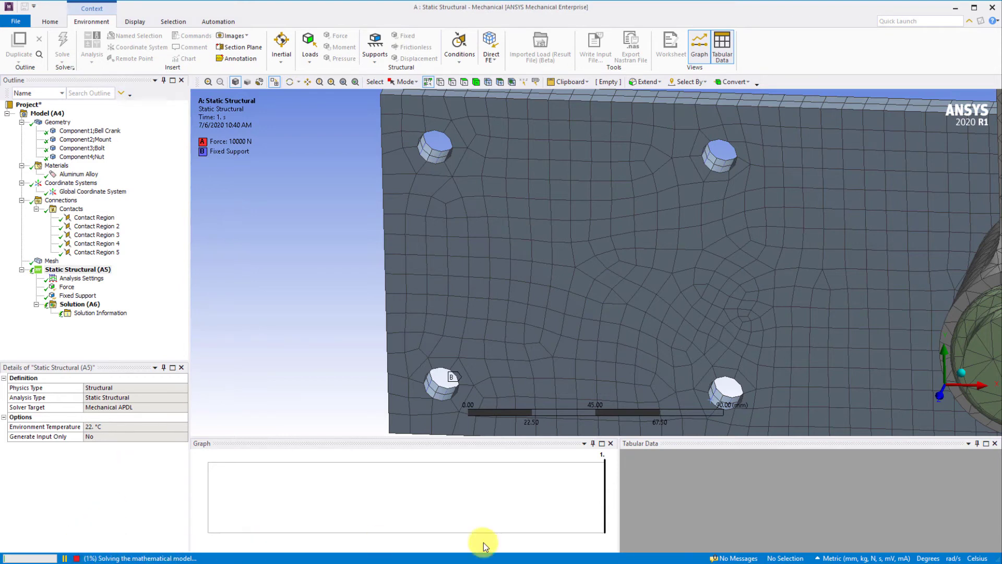
left_click(741, 558)
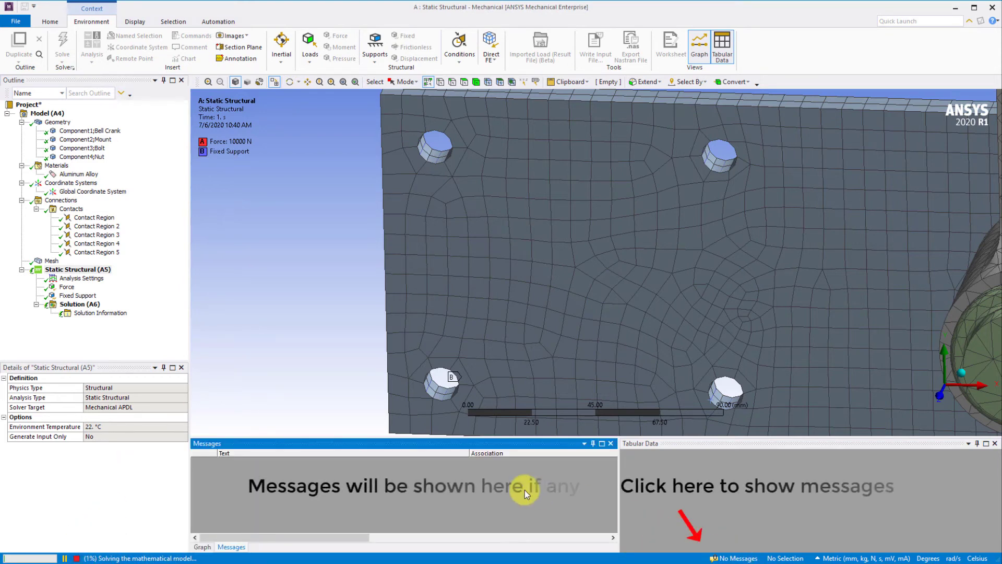
left_click(313, 241)
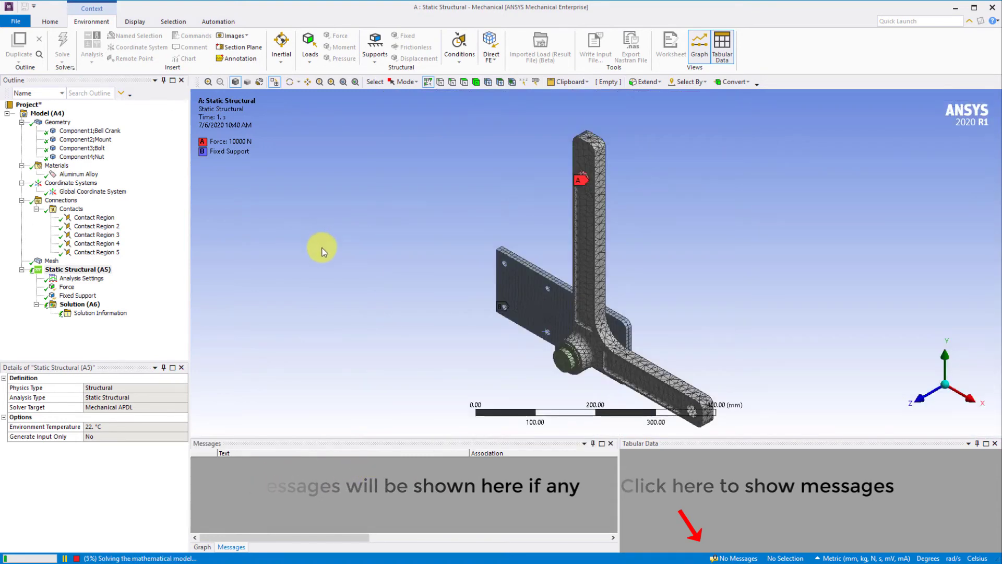
left_click(100, 313)
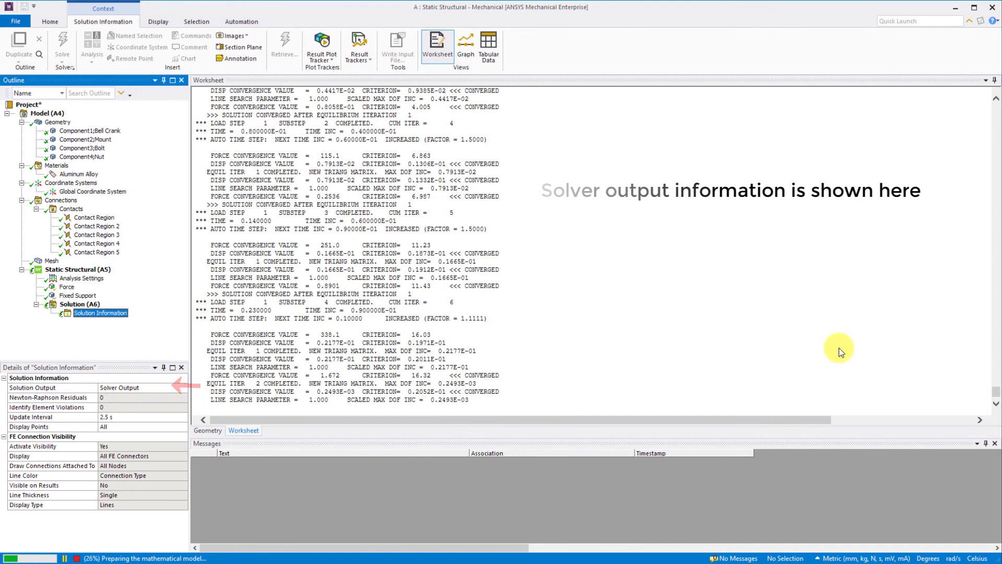
Step: Switch Solution Information's Solution Output to Force Convergence
left_click(184, 388)
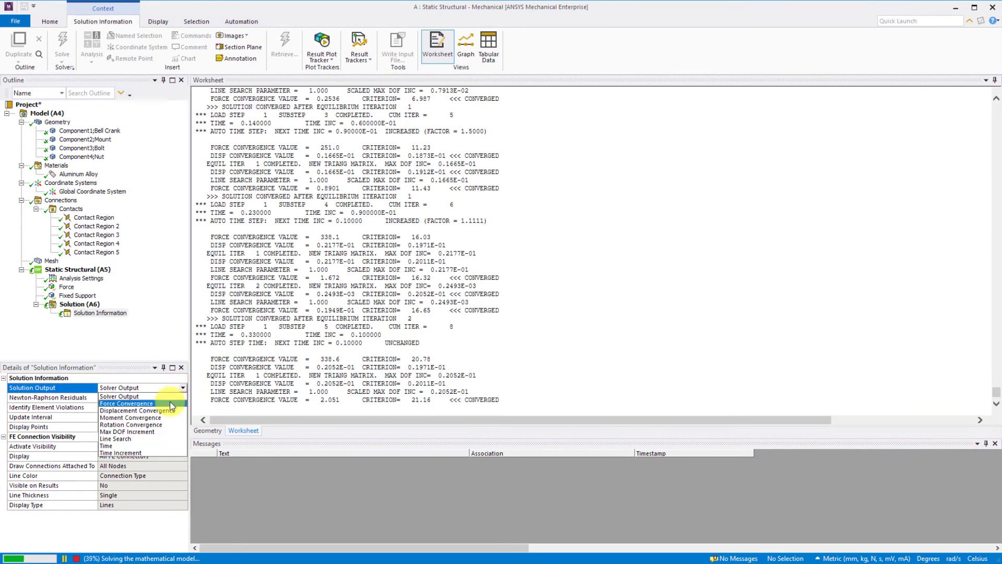
left_click(178, 403)
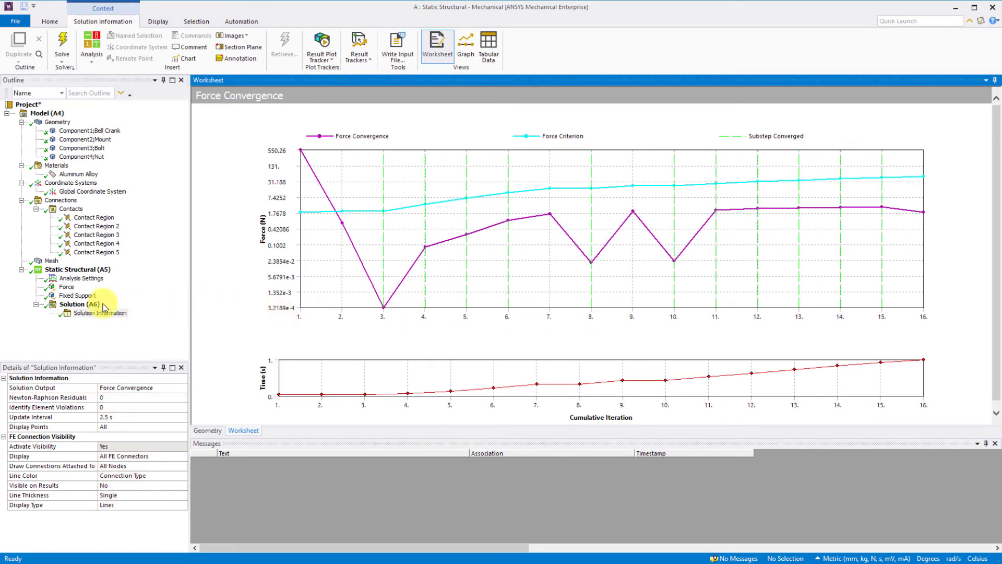
Step: Insert an Equivalent (von-Mises) Stress result under Solution
left_click(78, 304)
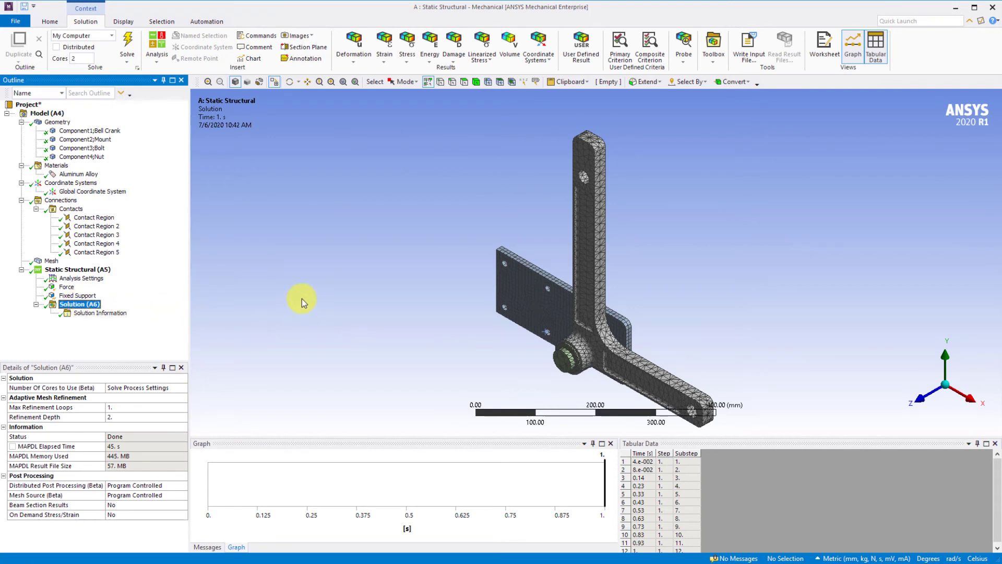
right_click(90, 308)
mouse_move(127, 312)
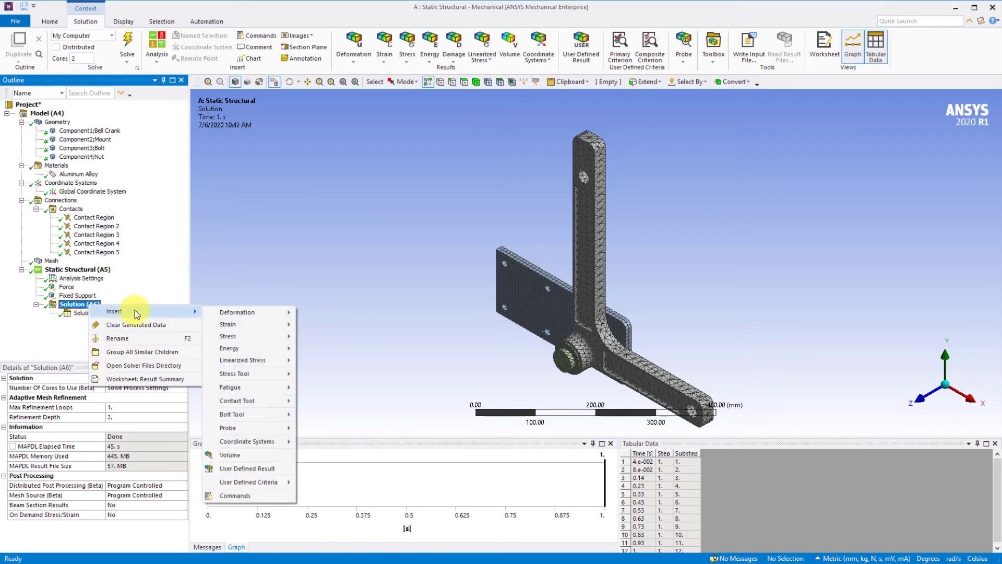
mouse_move(265, 338)
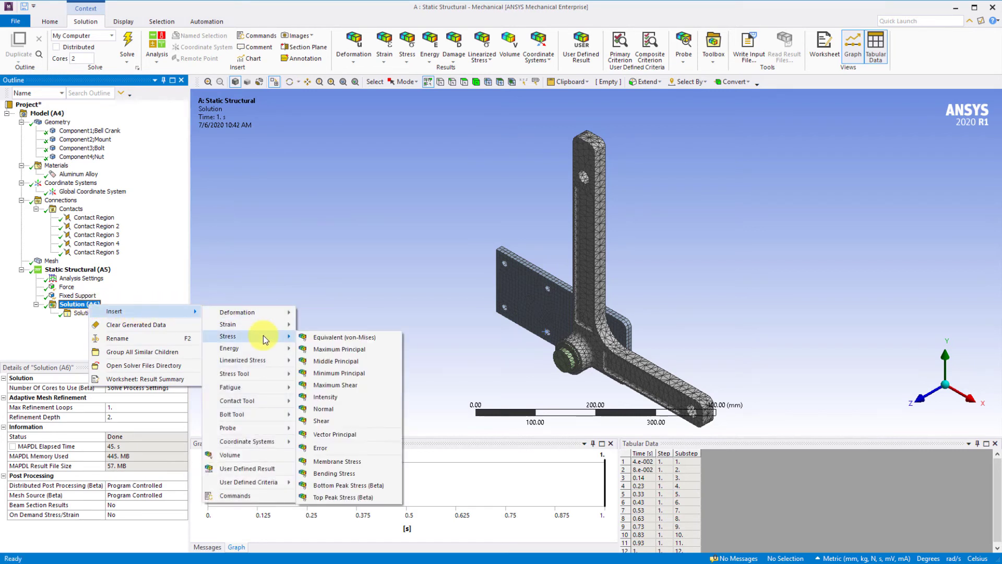
left_click(390, 337)
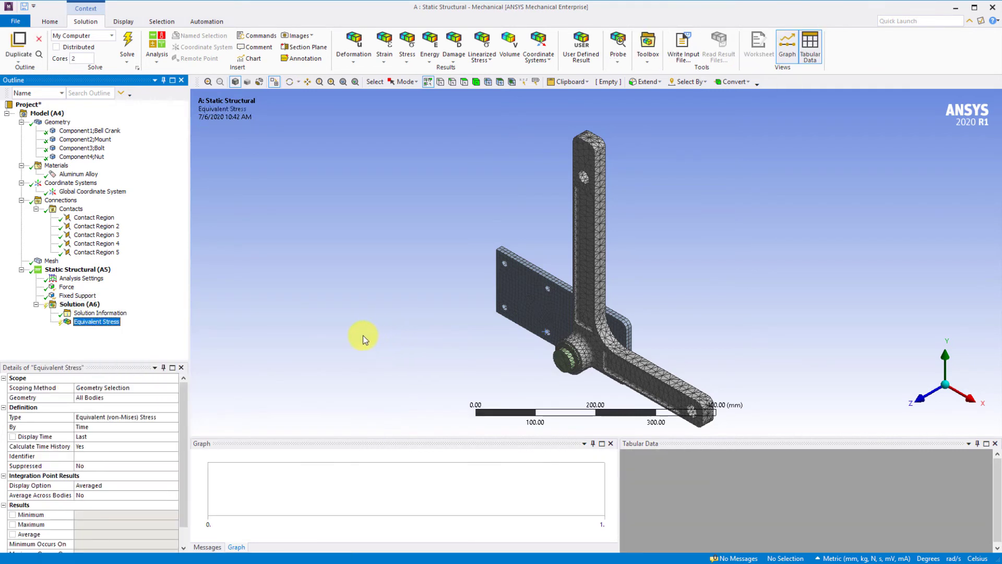
Step: Evaluate all results, giving a stress contour with a 206.12 MPa maximum
right_click(111, 323)
left_click(152, 341)
left_click_drag(452, 346, 509, 301)
Step: Show the stress result at 1.0 (True Scale) deformation with No WireFrame edges
scroll(403, 180, "down", 1)
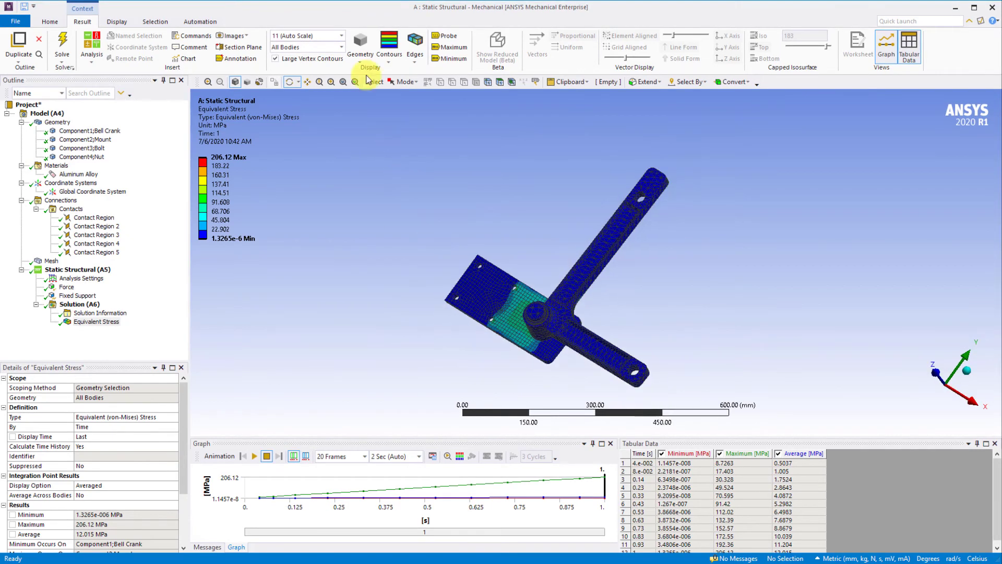
left_click(342, 36)
left_click(330, 52)
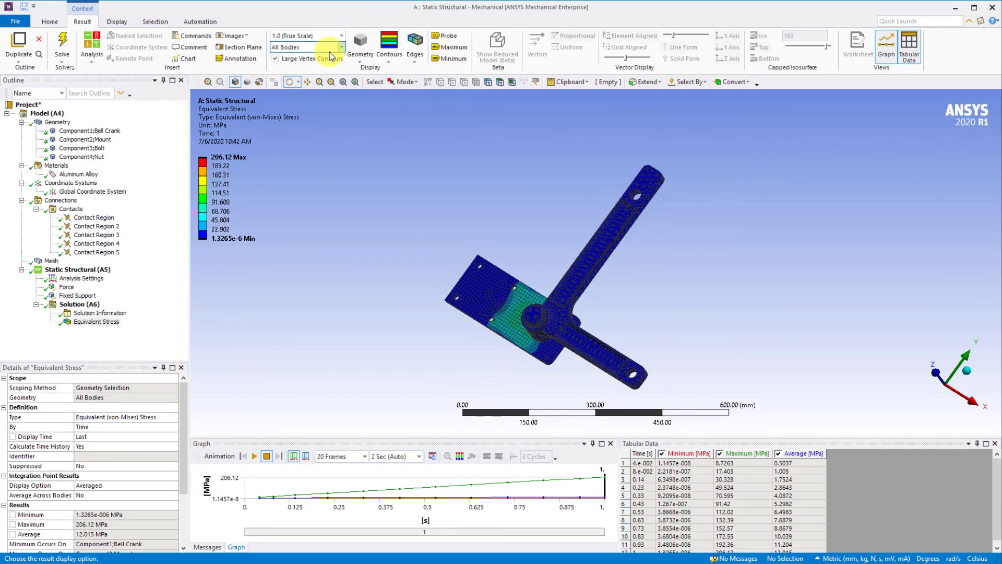
left_click(415, 47)
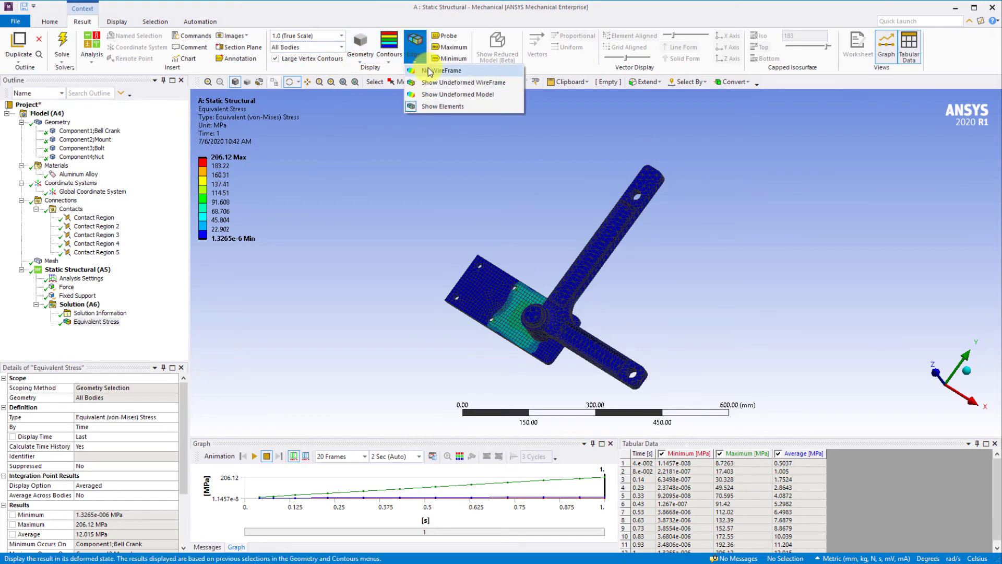
left_click(428, 71)
mouse_move(496, 311)
left_mouse_down()
mouse_move(578, 274)
mouse_move(573, 296)
mouse_move(491, 310)
left_mouse_up()
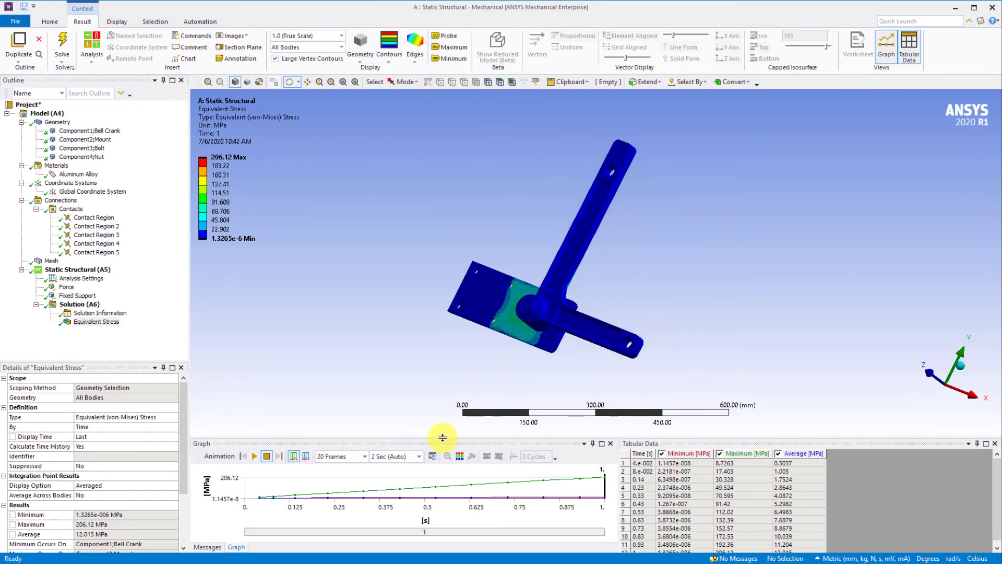
Step: Retrieve the 0.43 s stress result from the graph and play its animation
left_click_drag(443, 437, 447, 403)
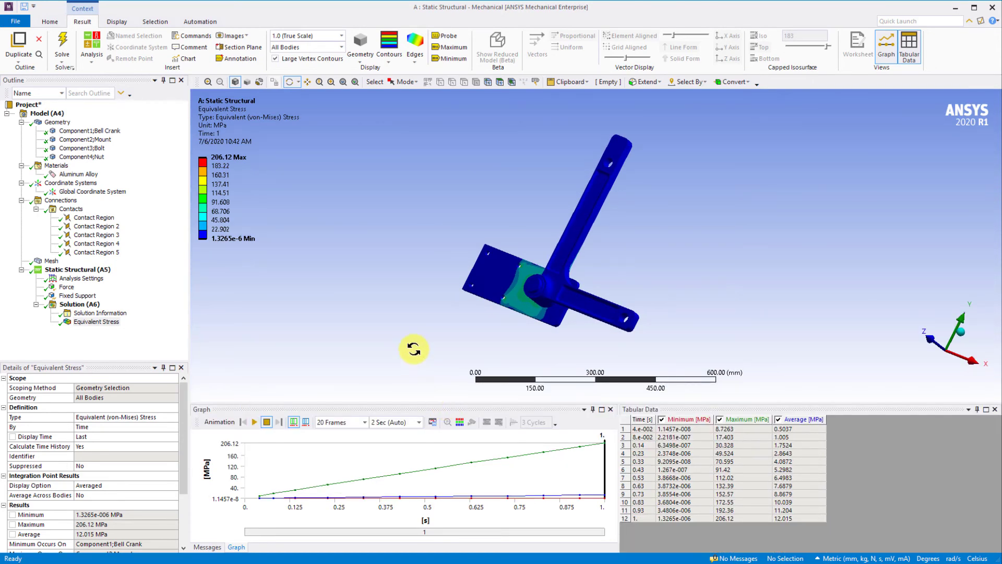
left_click(402, 467)
right_click(402, 465)
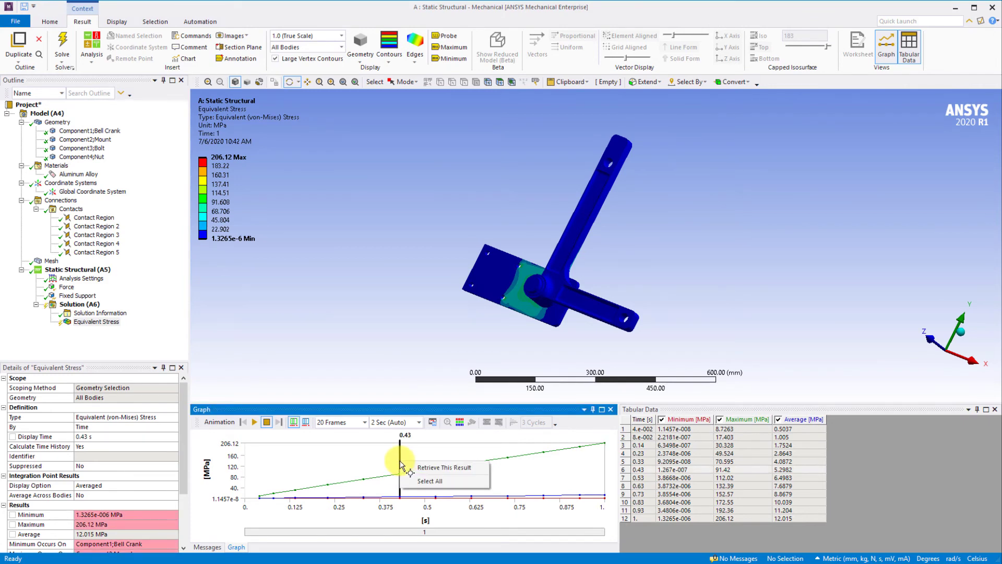
left_click(407, 468)
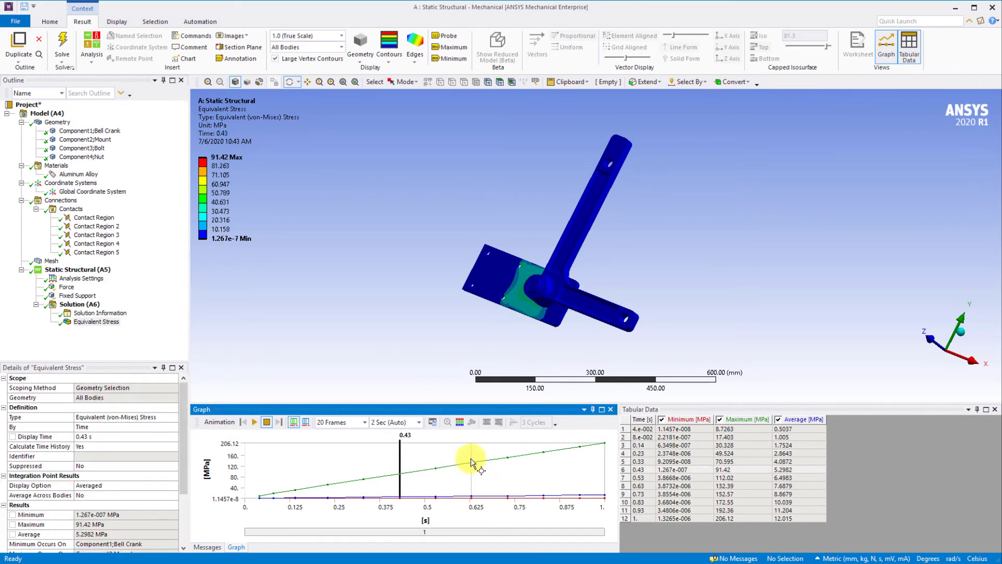
left_click(254, 423)
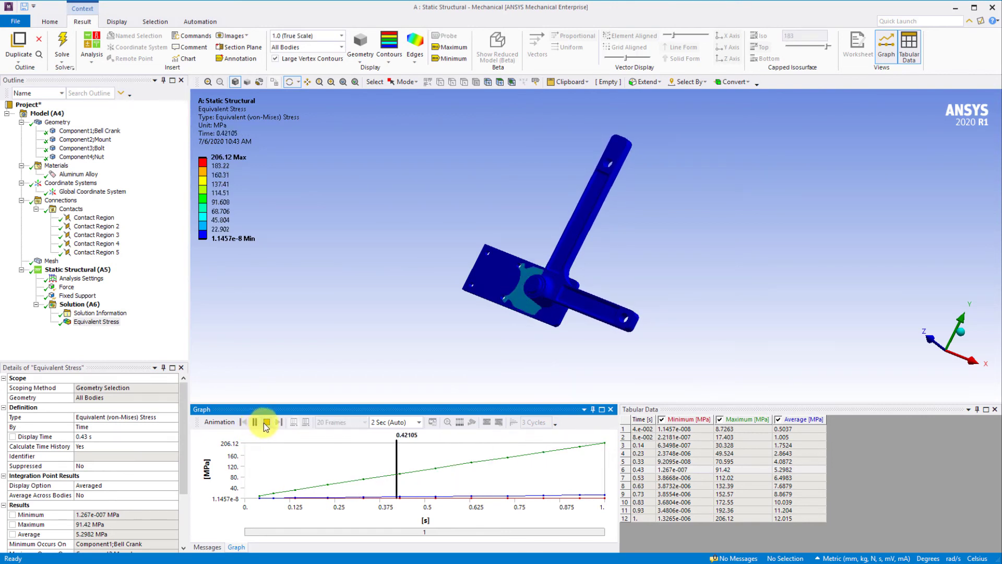
Step: Stop the stress animation and find the Section Plane command by searching 'section'
left_click(267, 423)
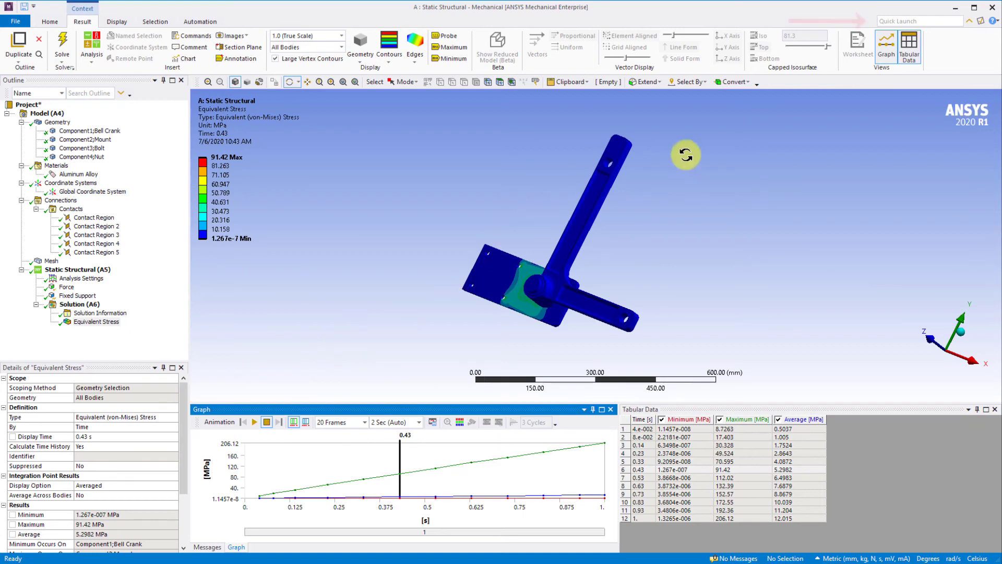
left_click(901, 19)
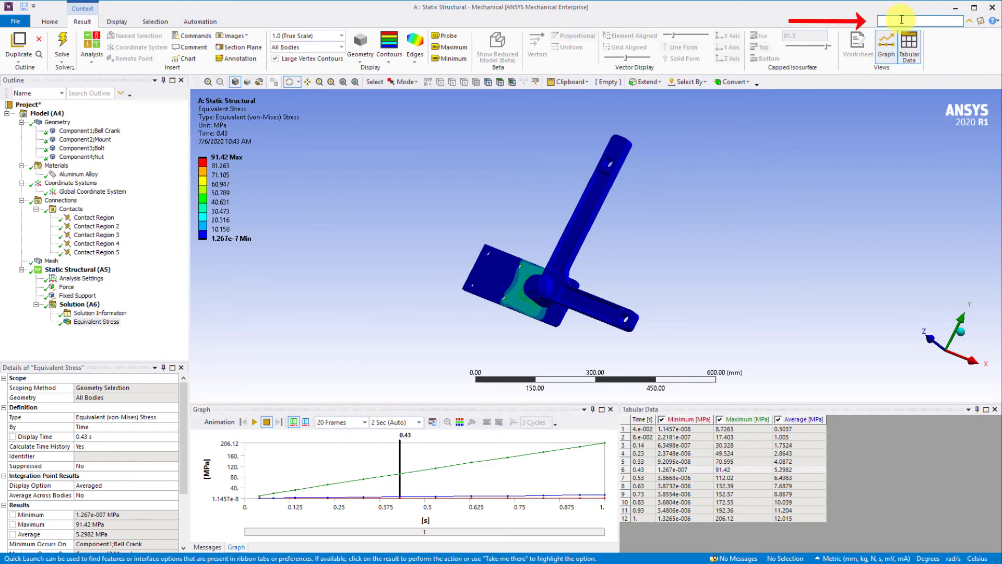
type("section")
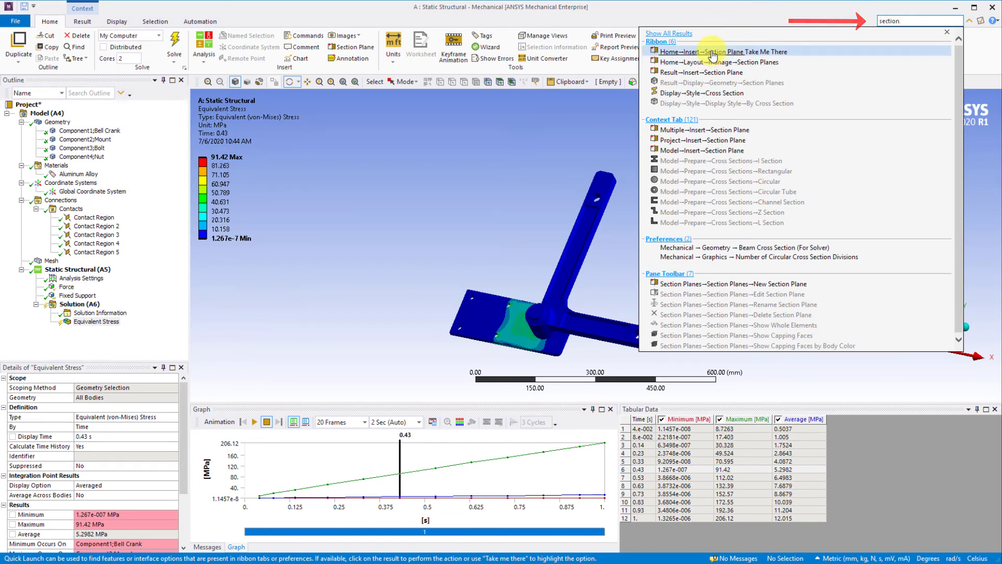
left_click(765, 52)
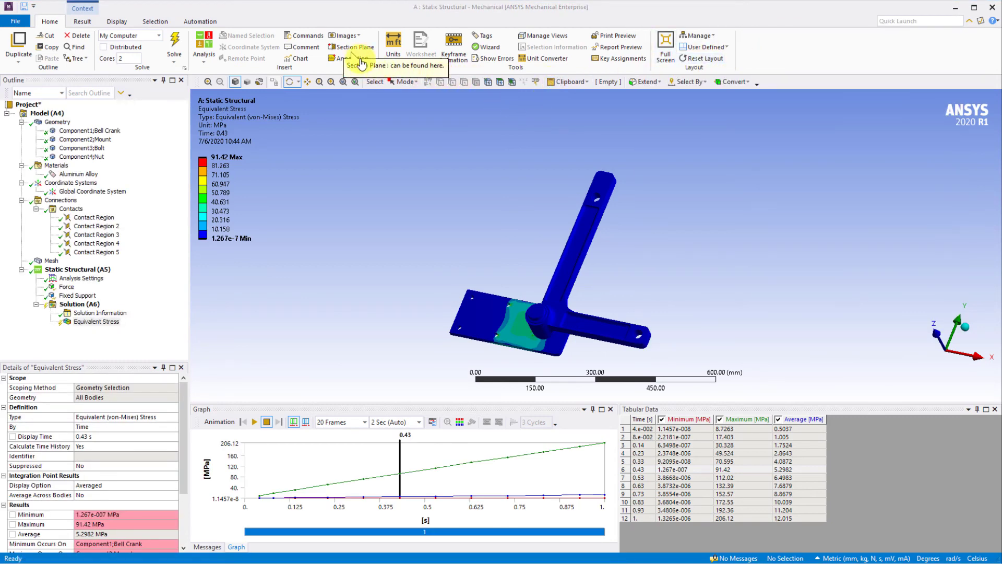
Step: Add a section plane cut across the rotated model so only the mount plate remains
left_click(356, 50)
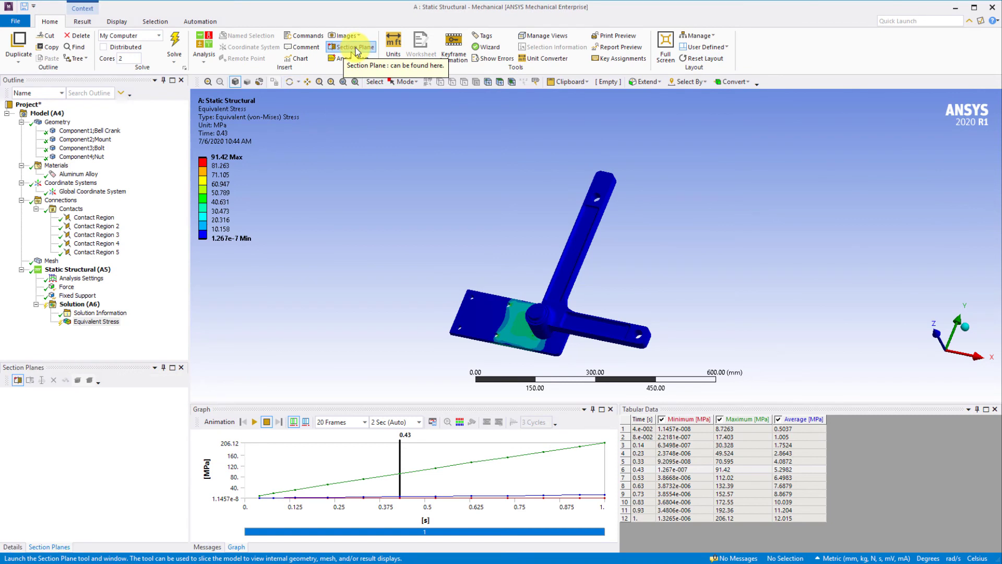
middle_click_drag(476, 313, 508, 319)
left_click_drag(545, 278, 520, 369)
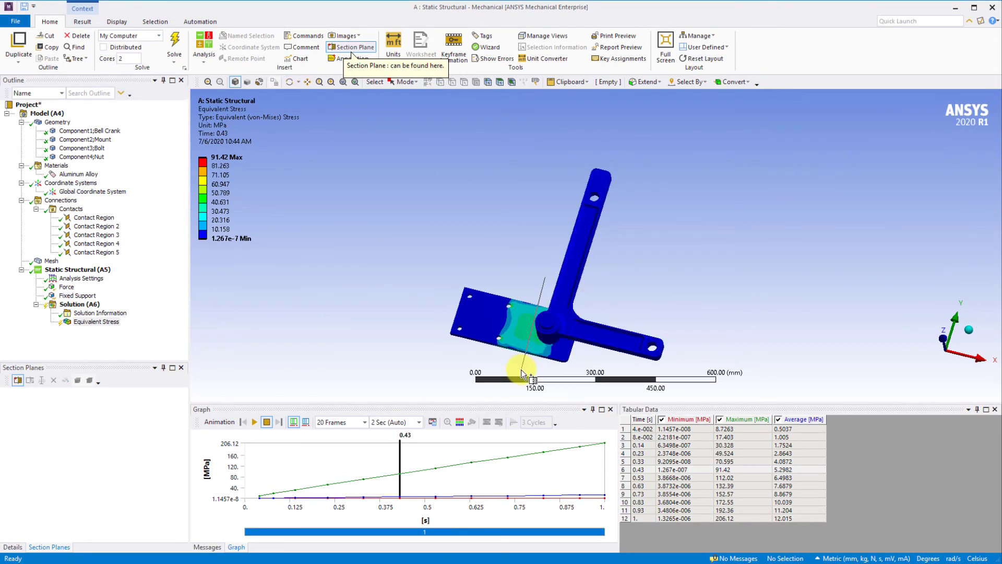